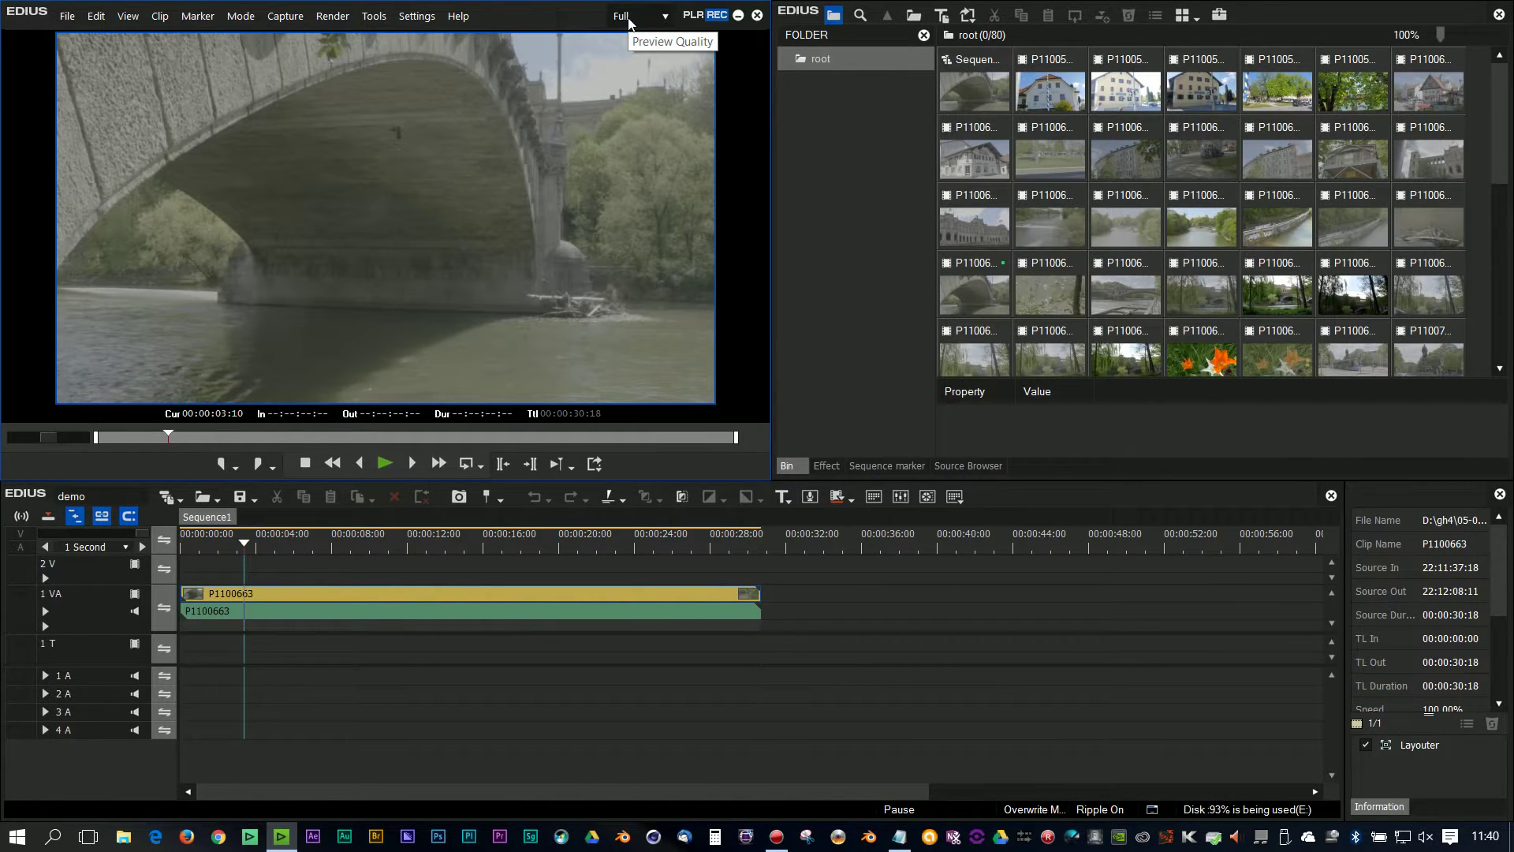
Play the ungraded clip P1100663 from about 00:00:02:00 at Full preview quality.
{"action": "left_click", "coordinate": [218, 548]}
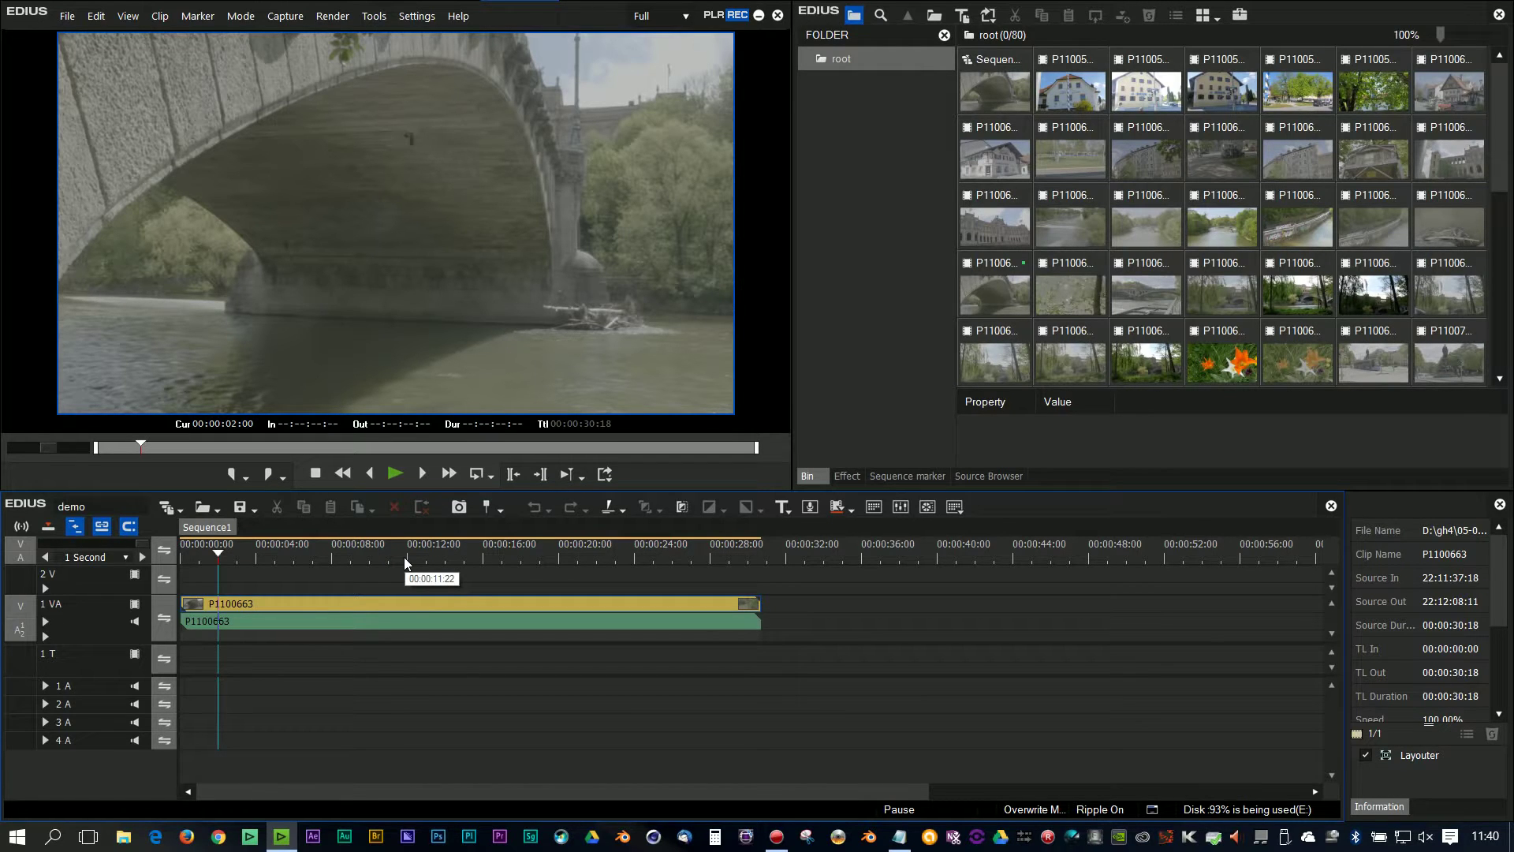
{"action": "left_click", "coordinate": [395, 474]}
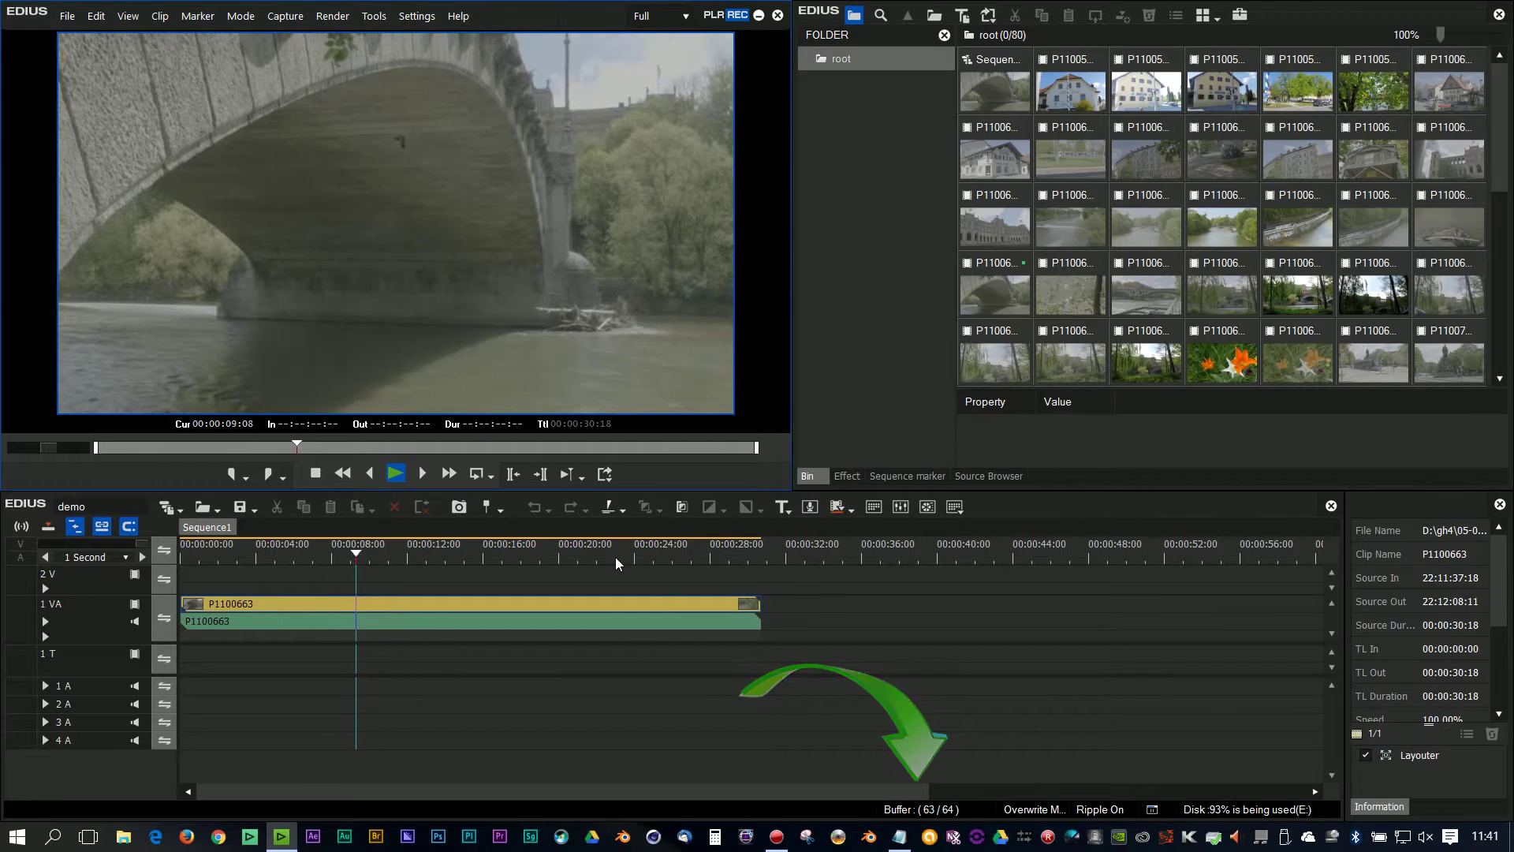
Stop playback and apply the Primary Color Correction filter to clip P1100663.
{"action": "left_click", "coordinate": [322, 473]}
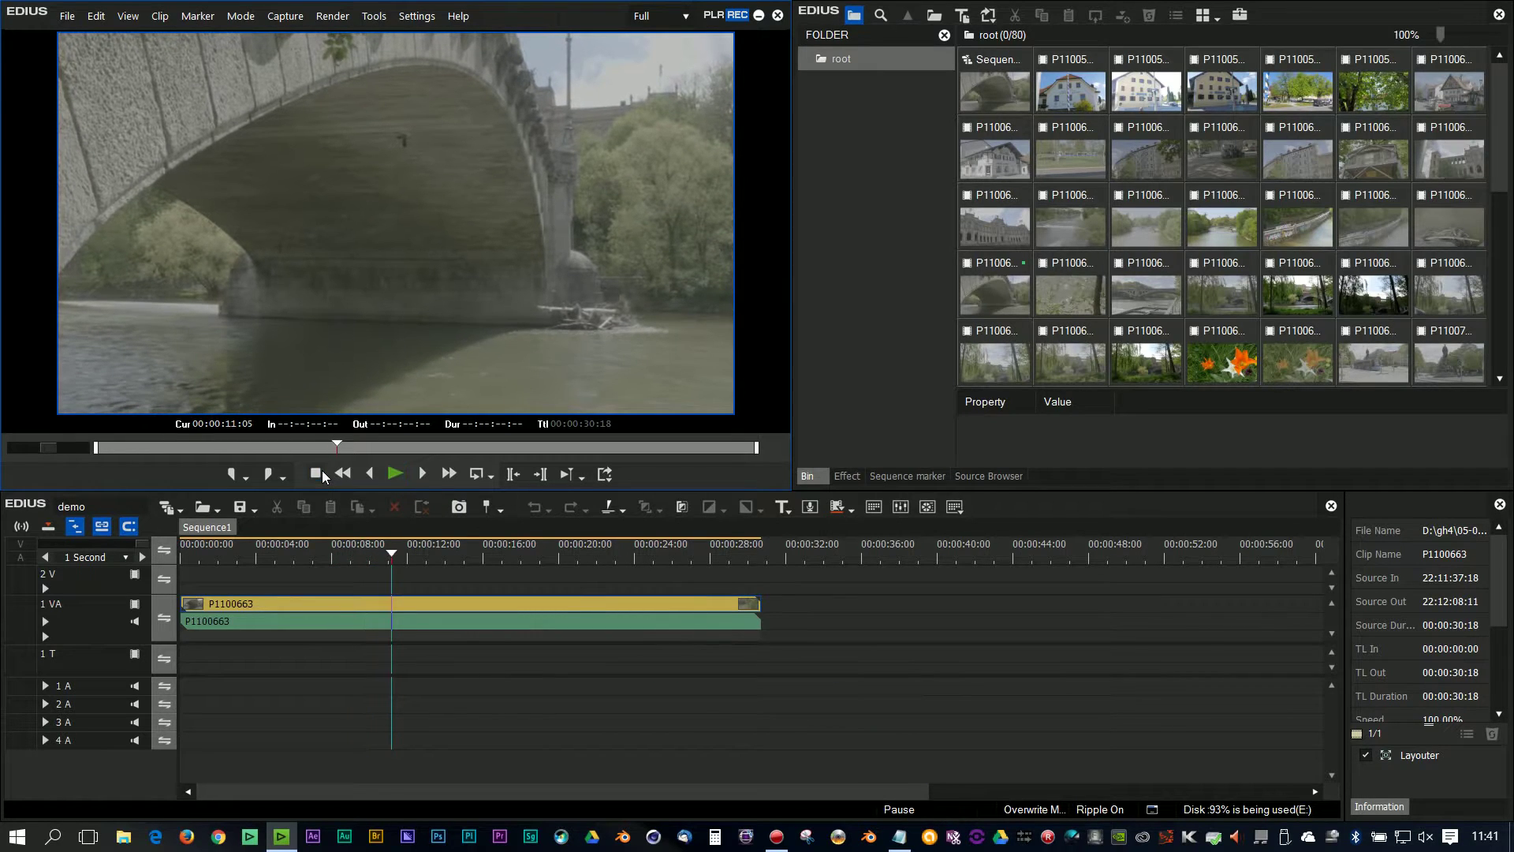
{"action": "left_click", "coordinate": [847, 476]}
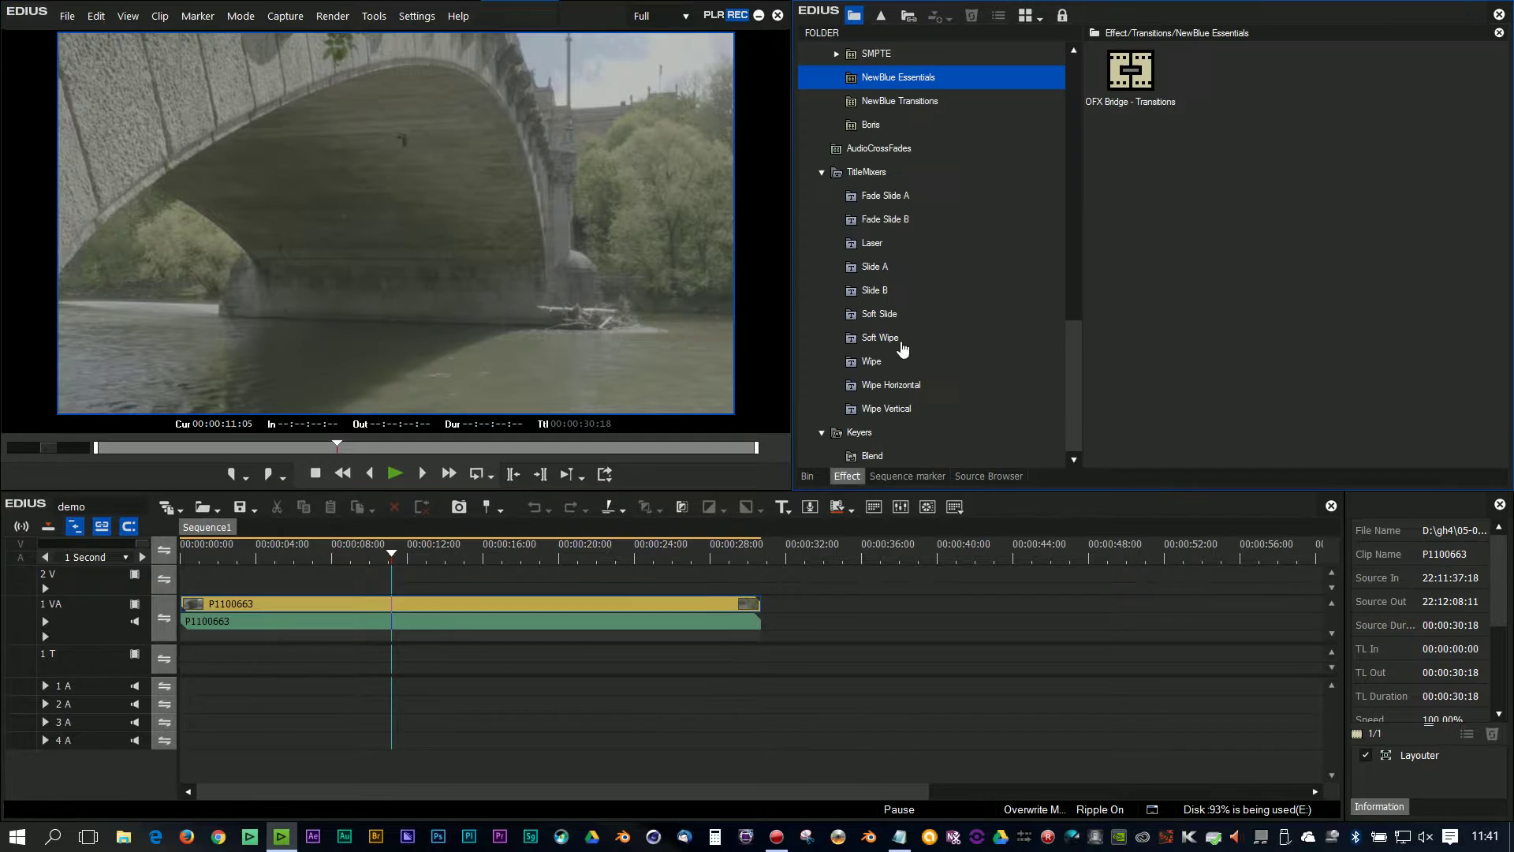
{"action": "left_click_drag", "start_coordinate": [1079, 335], "coordinate": [1073, 75]}
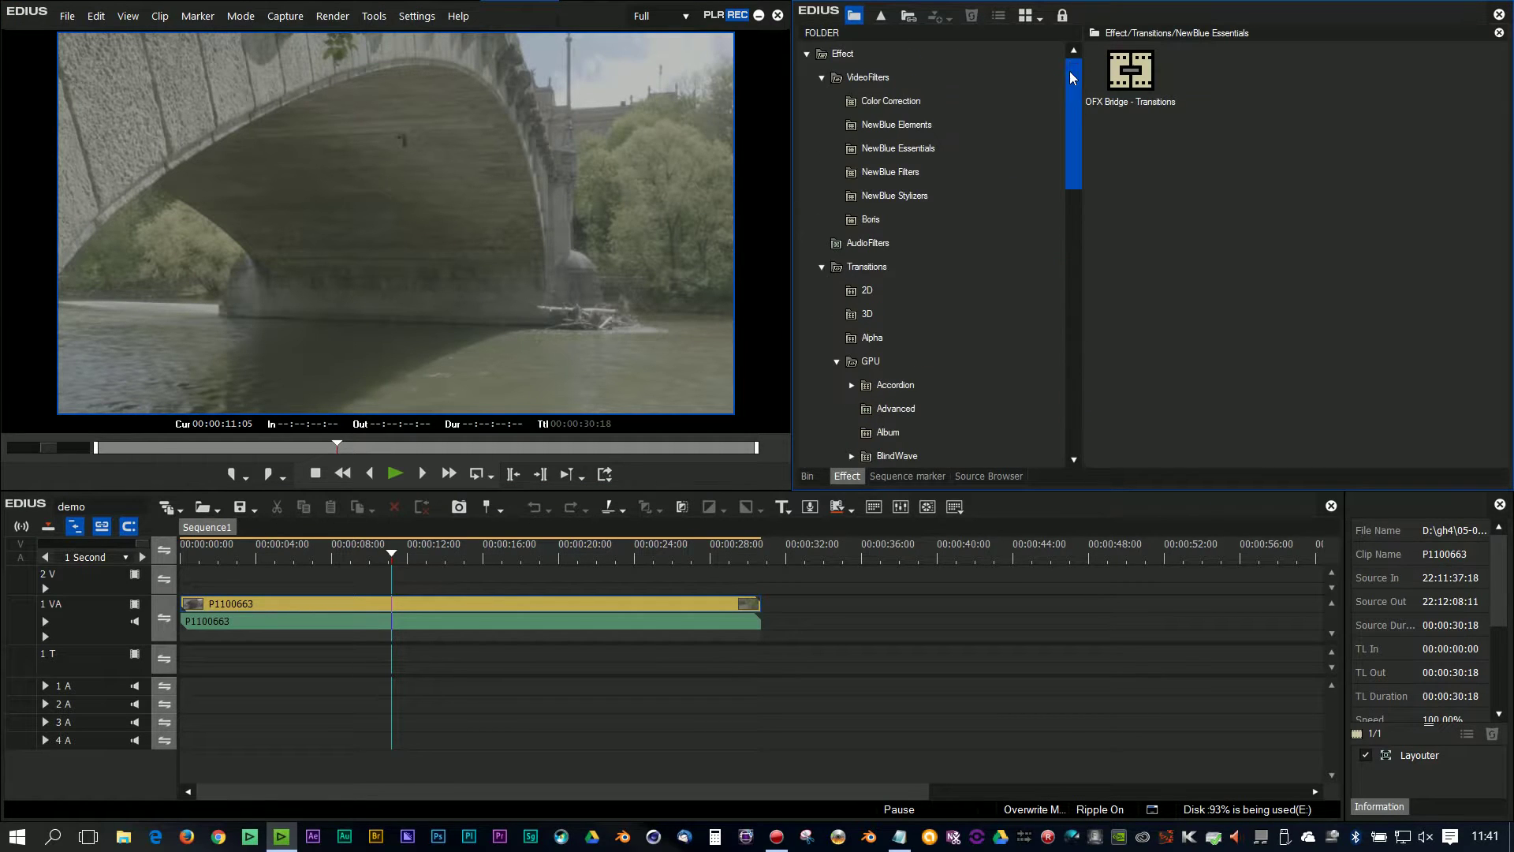
{"action": "left_click", "coordinate": [881, 103]}
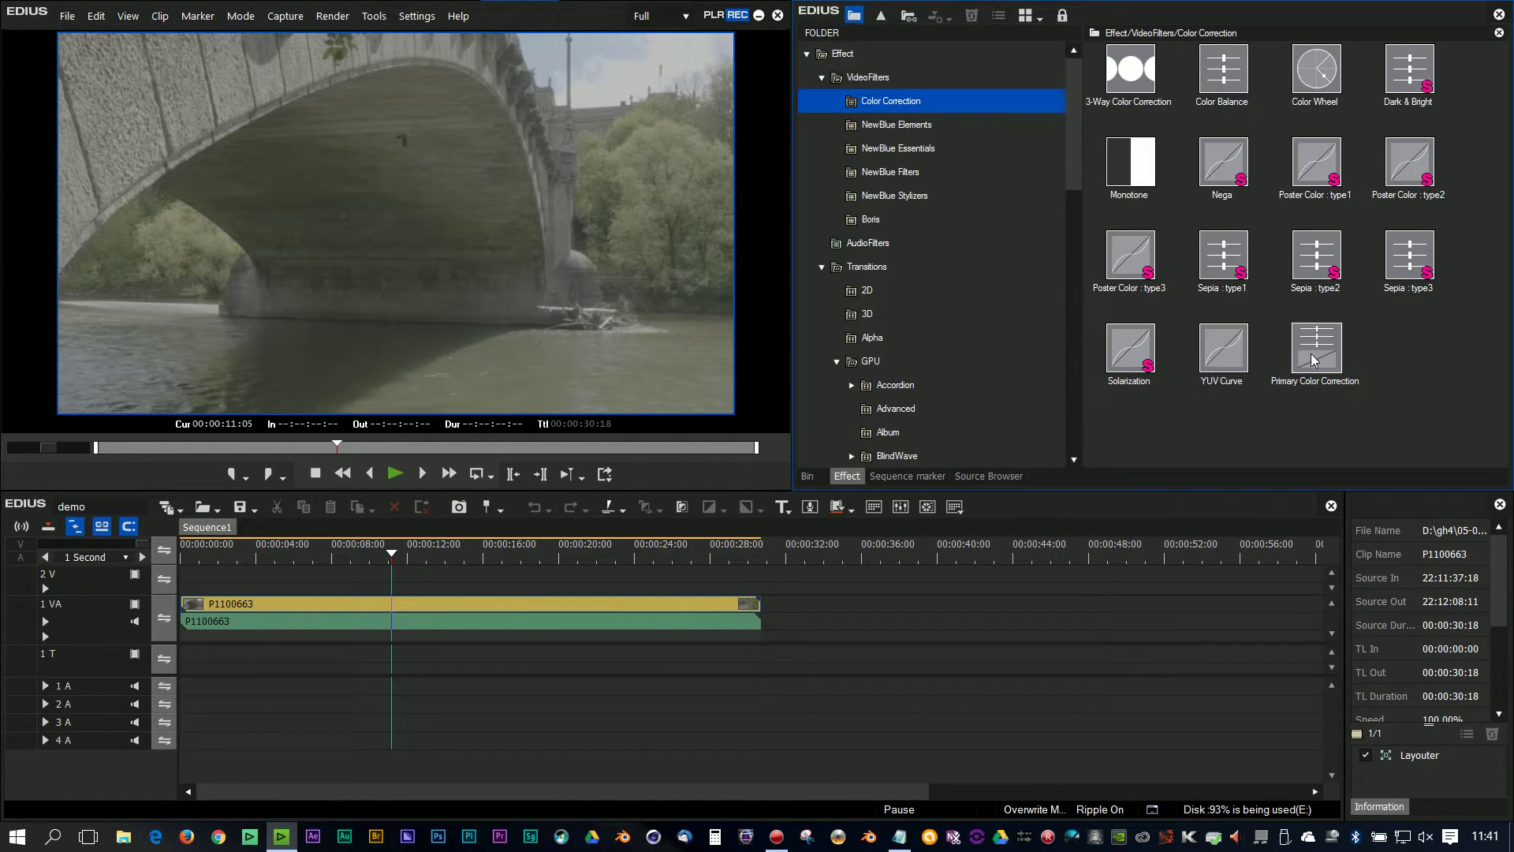
{"action": "left_click_drag", "start_coordinate": [1313, 361], "coordinate": [619, 603]}
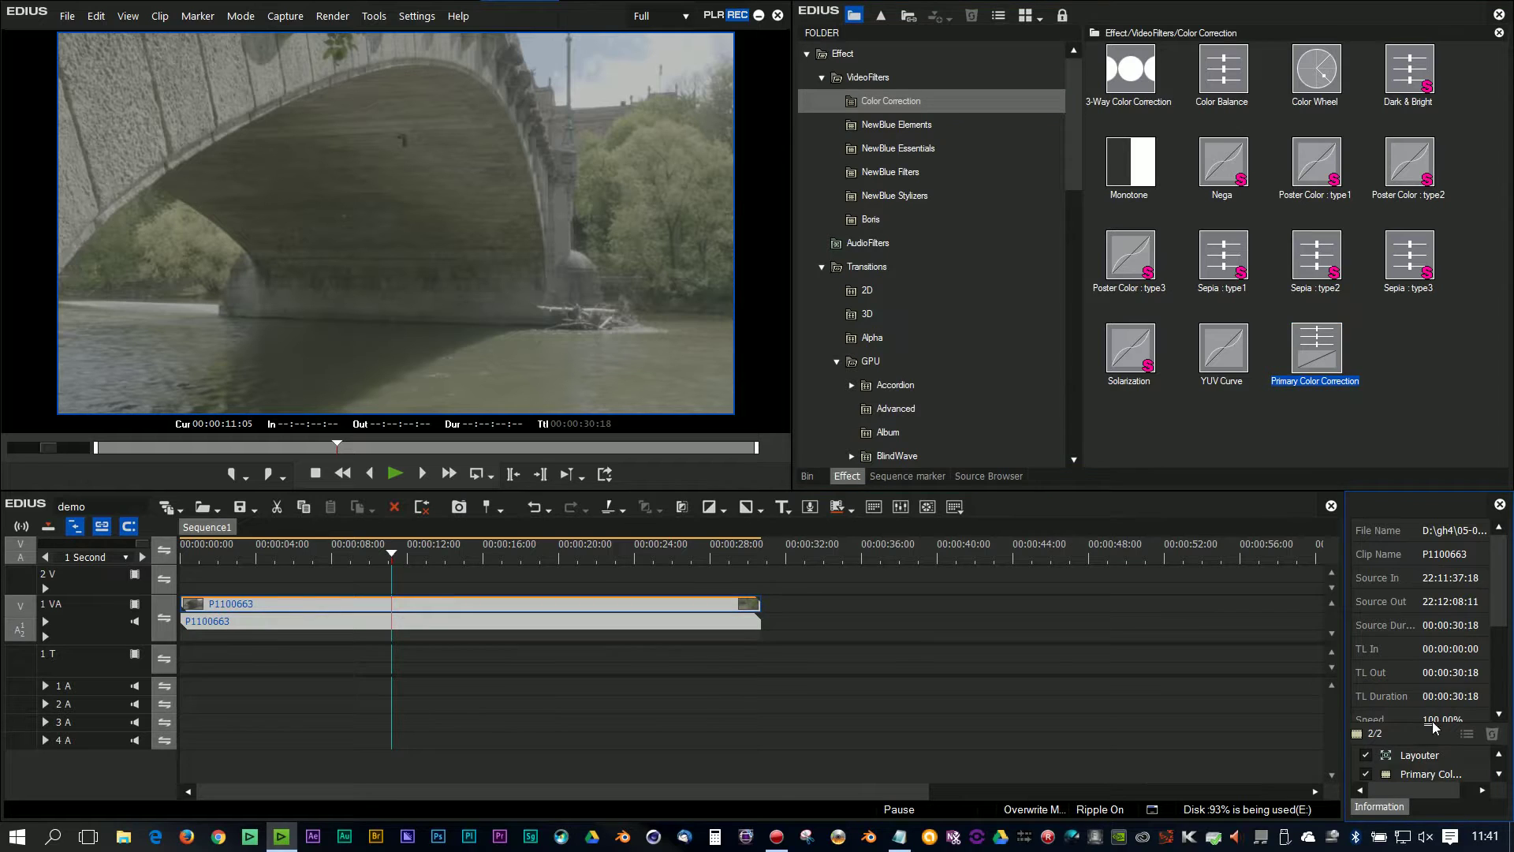
Confirm the V-Log to BT.709 LUT setting and replay the graded clip from near the start.
{"action": "double_click", "coordinate": [1433, 775]}
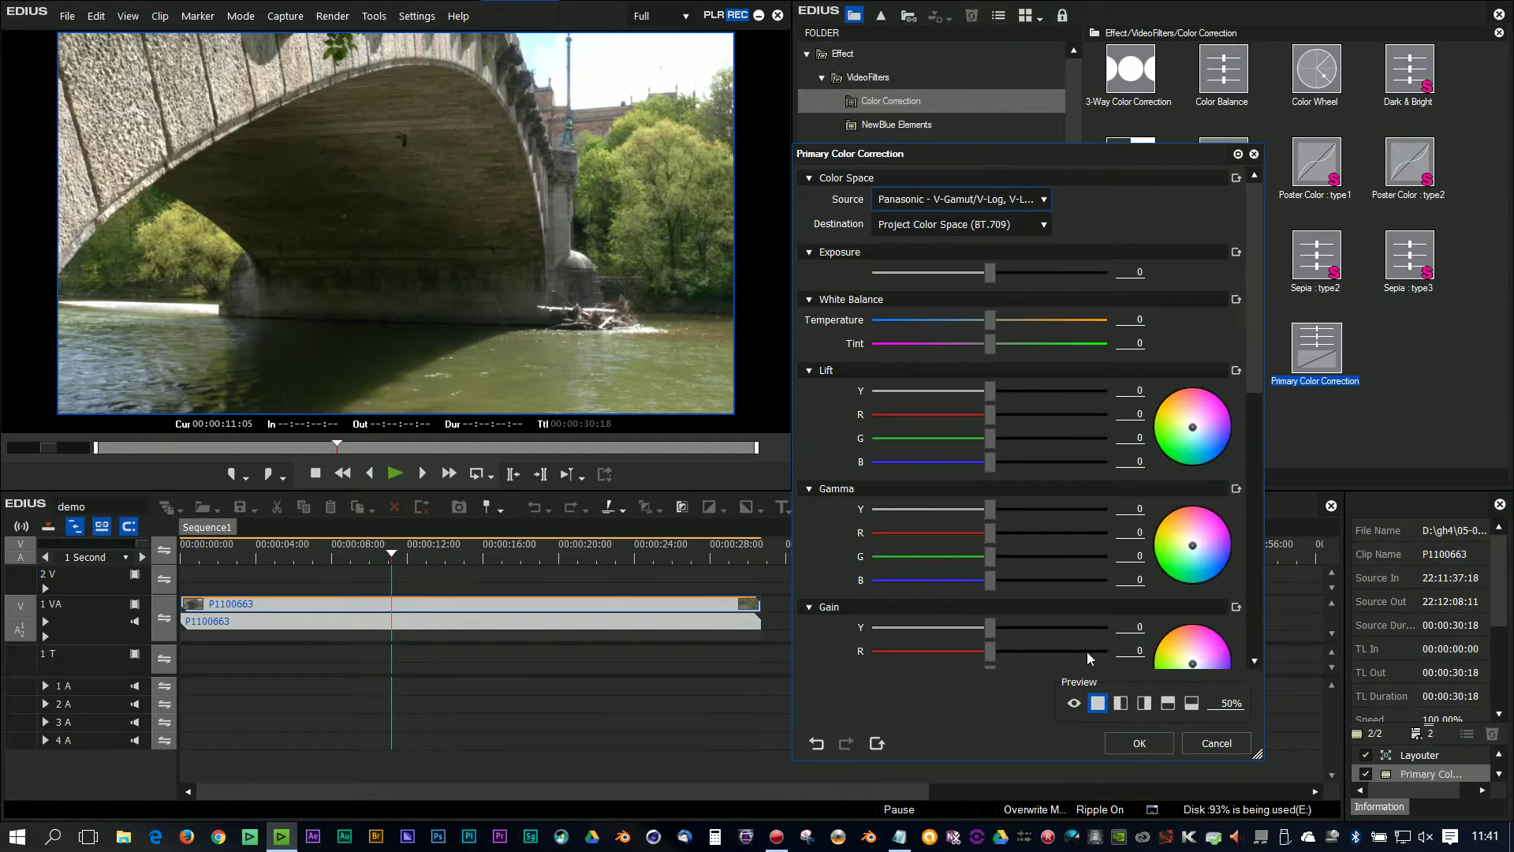
{"action": "left_click", "coordinate": [1140, 742]}
{"action": "left_click_drag", "start_coordinate": [392, 555], "coordinate": [207, 562]}
{"action": "left_click", "coordinate": [397, 474]}
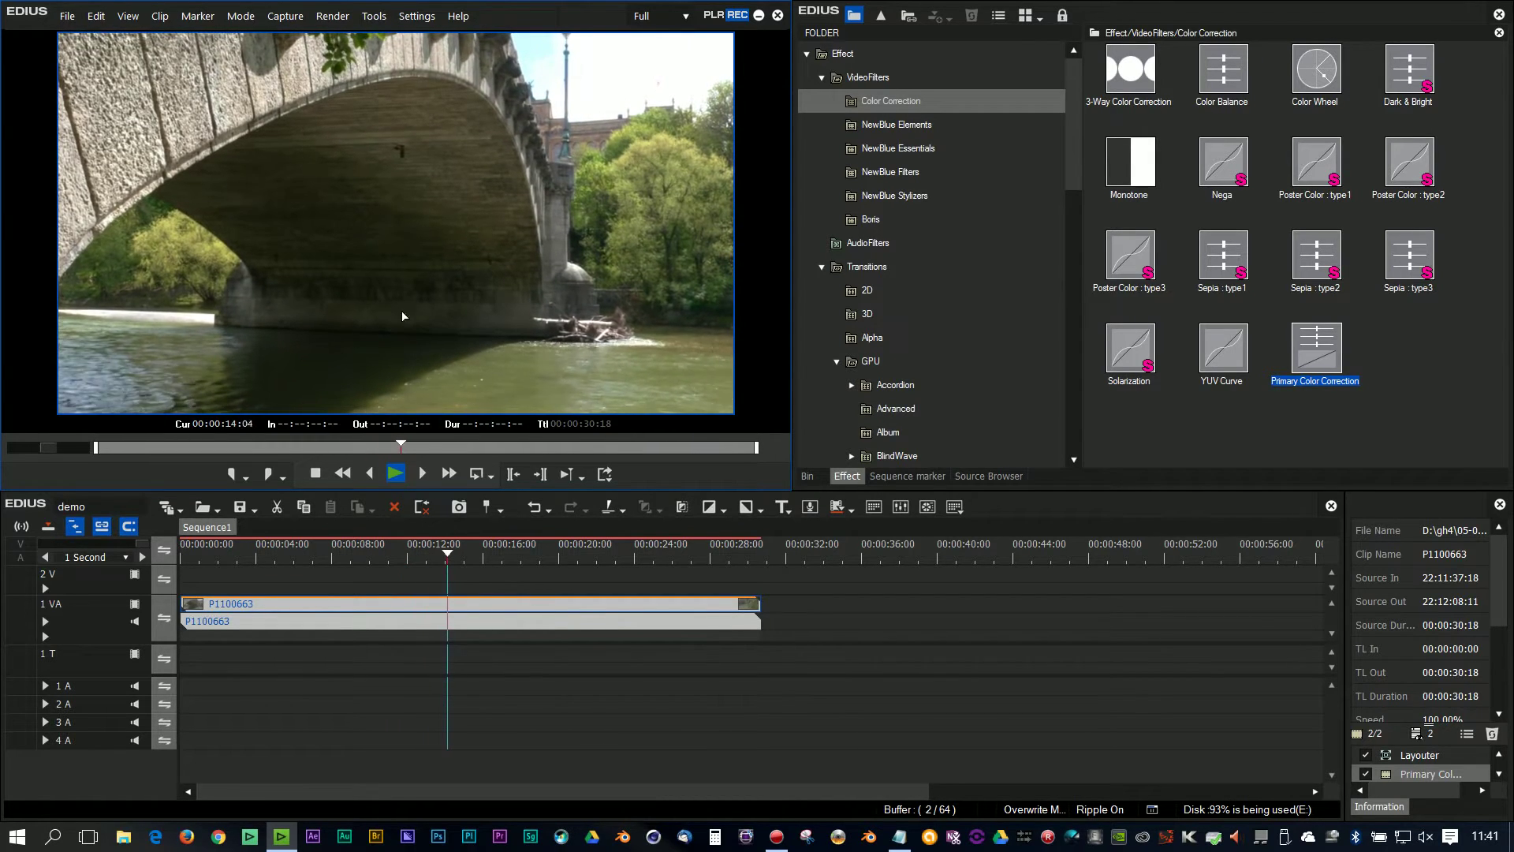
Stop playback and view the 3840 x 2160, 25p, 10-bit project preset's detailed parameters.
{"action": "key", "text": "space"}
{"action": "left_click", "coordinate": [418, 19]}
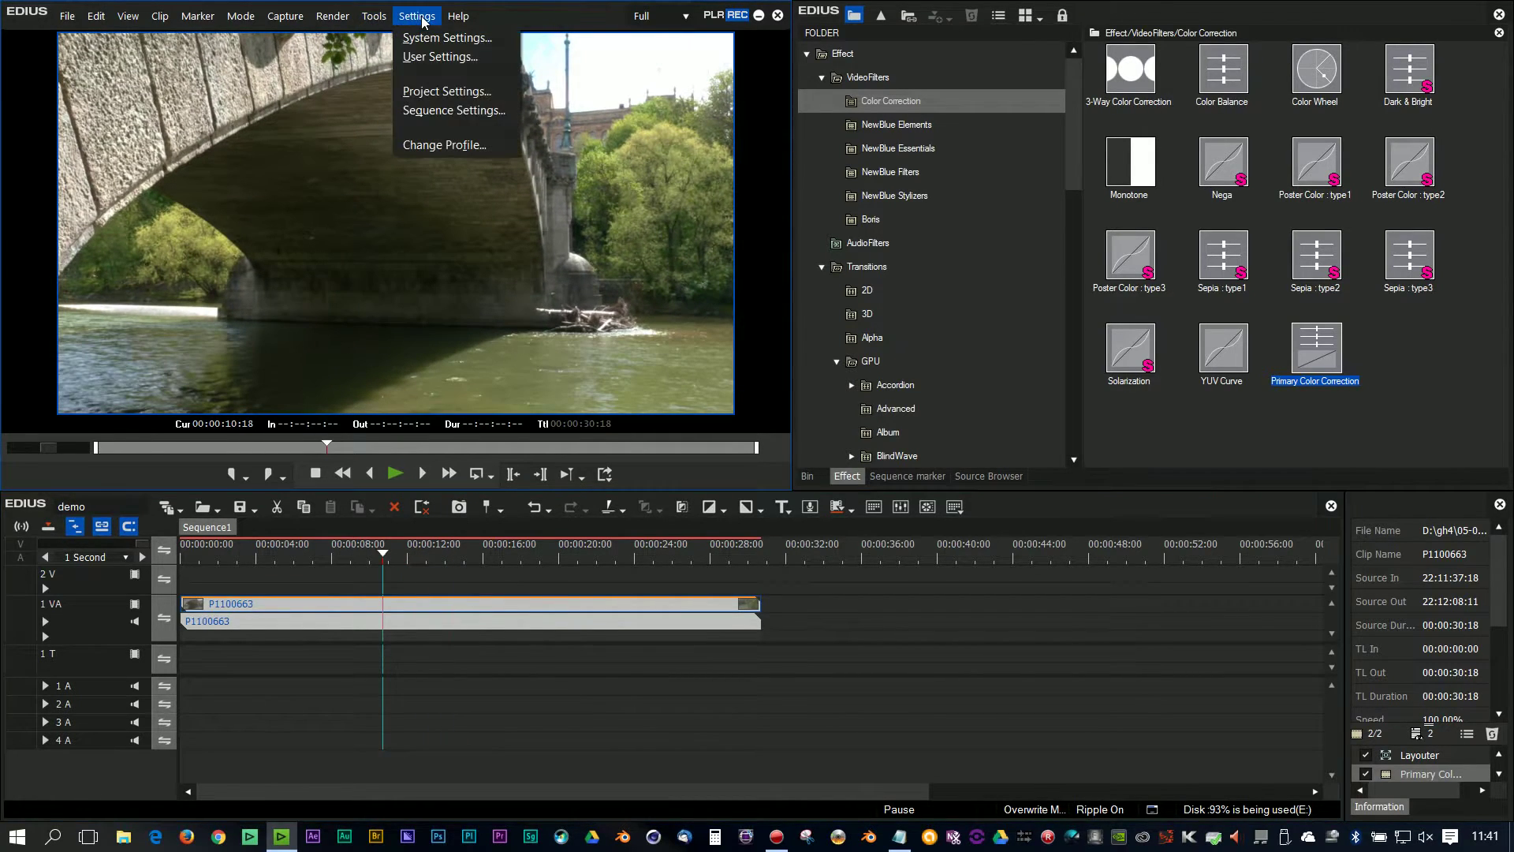
{"action": "left_click", "coordinate": [446, 92]}
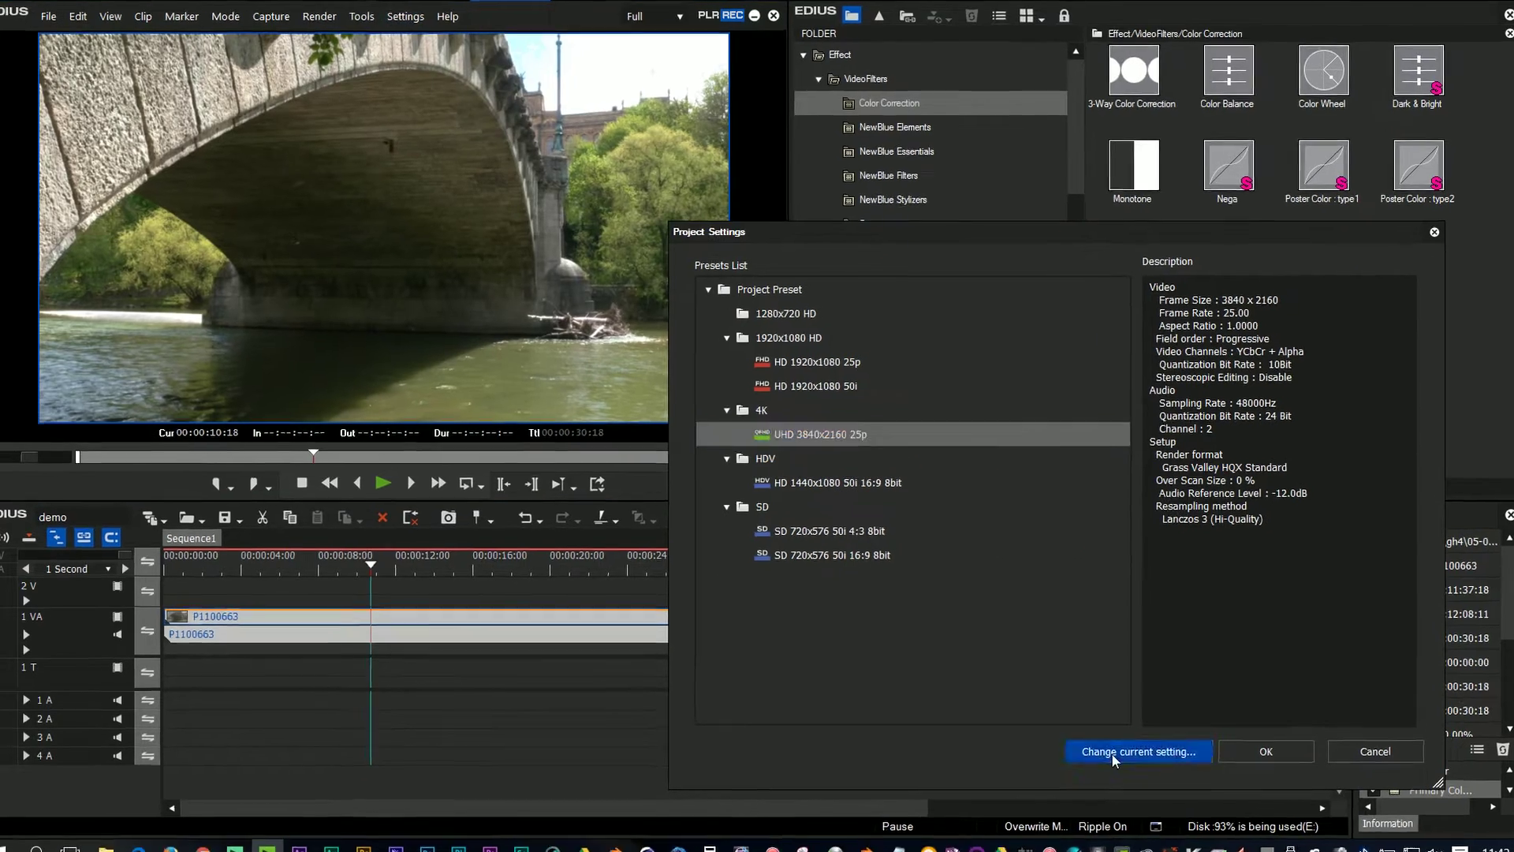
{"action": "left_click", "coordinate": [1135, 736]}
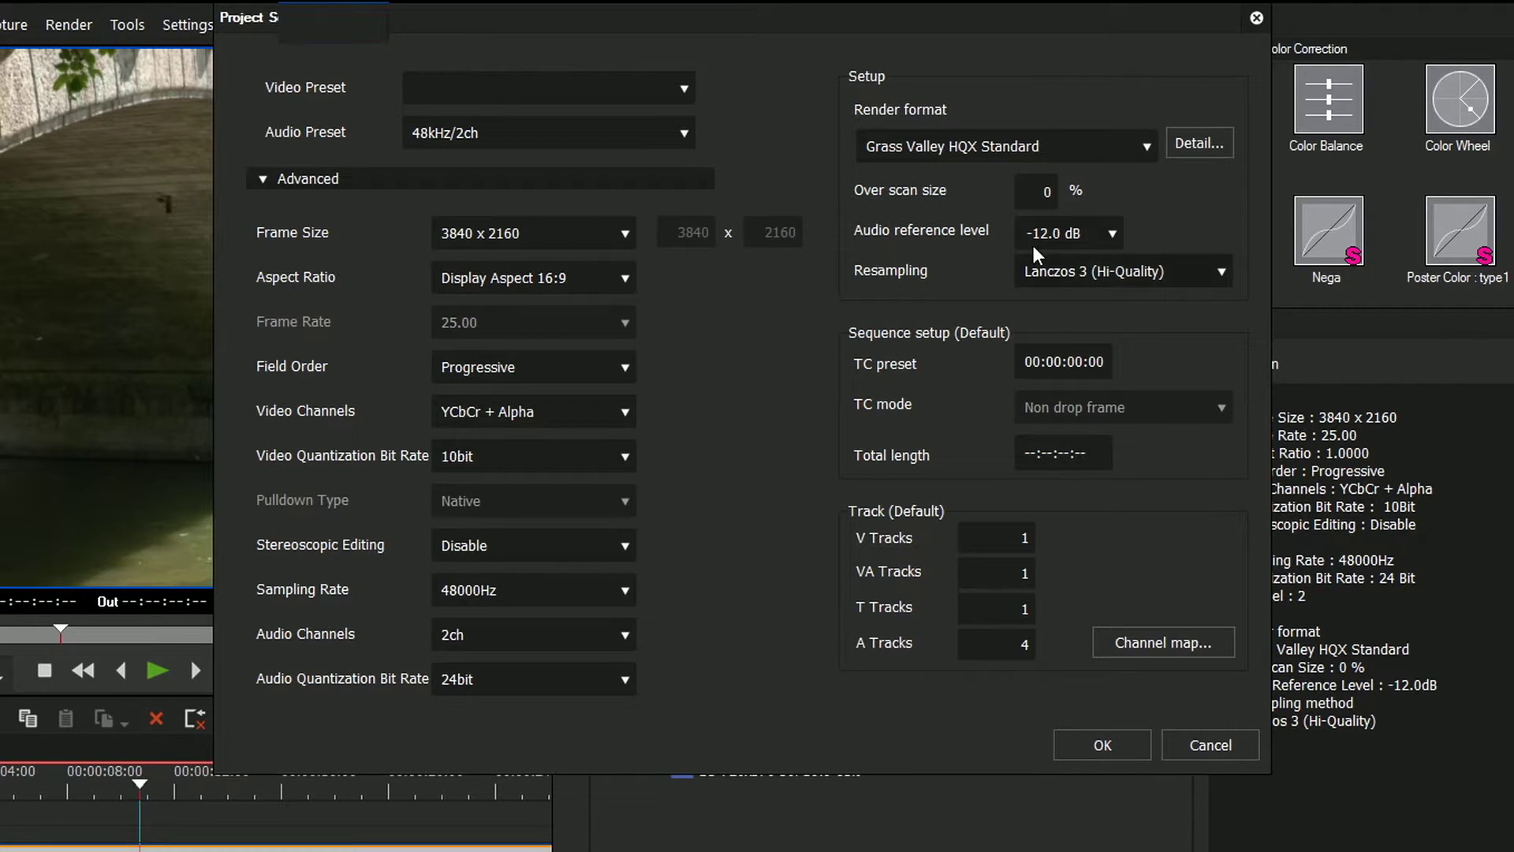
Close Project Settings unchanged and resume playback from about 3 seconds.
{"action": "left_click", "coordinate": [1100, 745]}
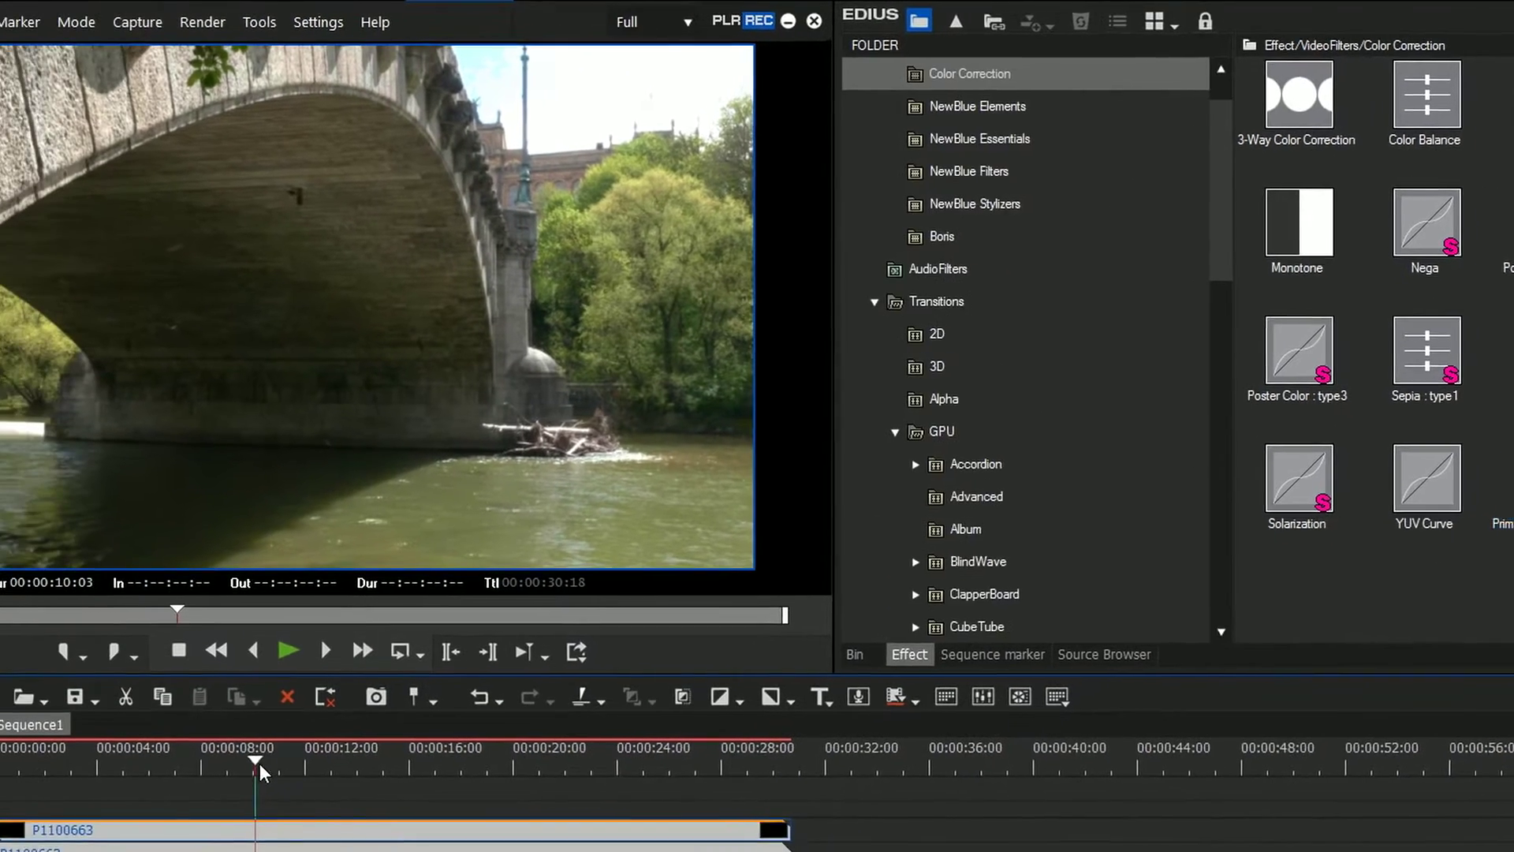
{"action": "left_click_drag", "start_coordinate": [258, 763], "coordinate": [82, 773]}
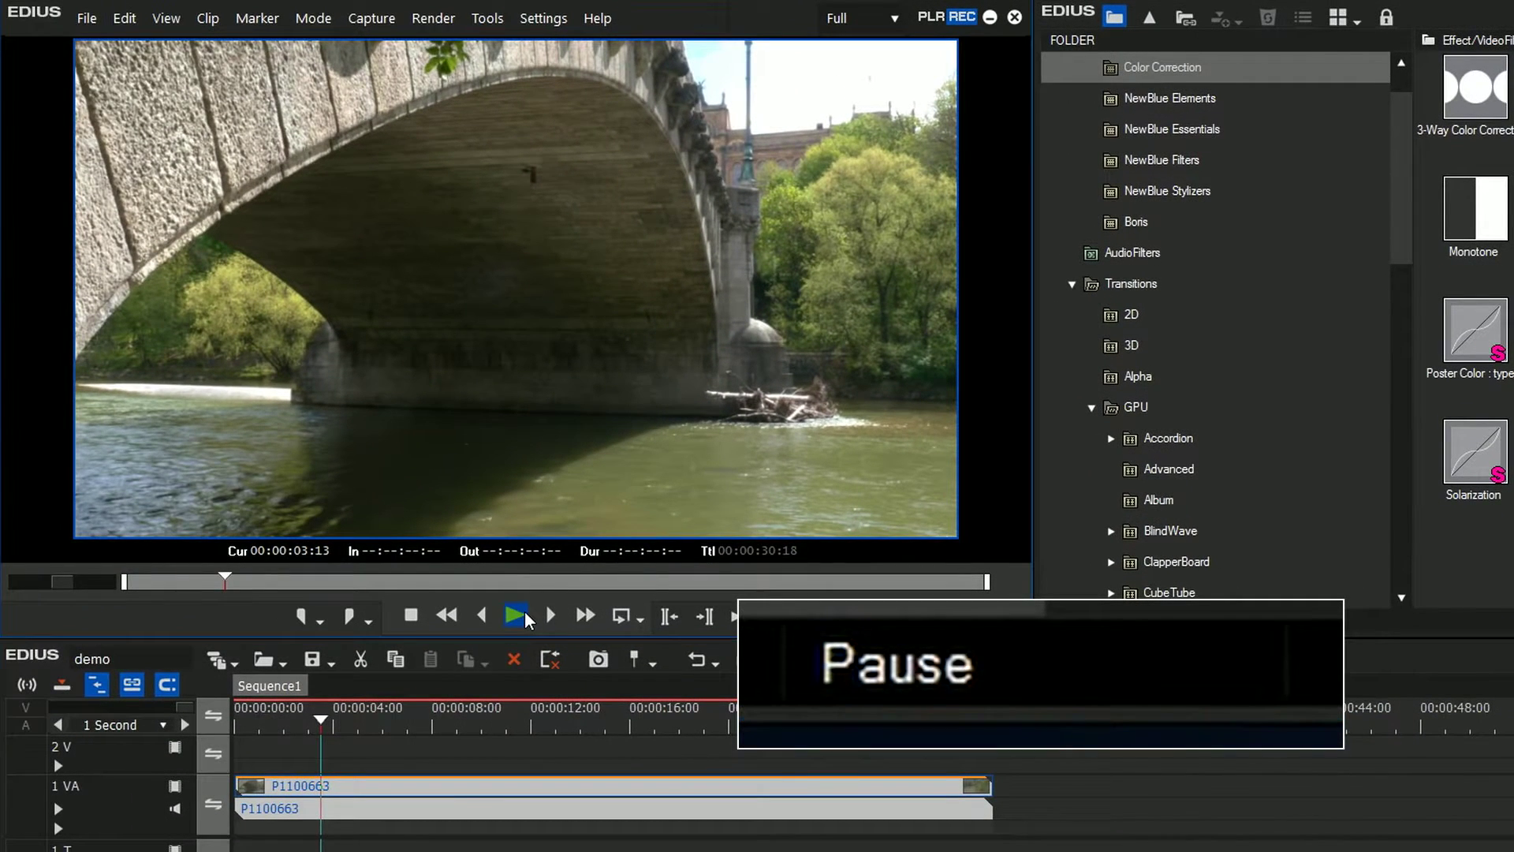
{"action": "left_click", "coordinate": [519, 617]}
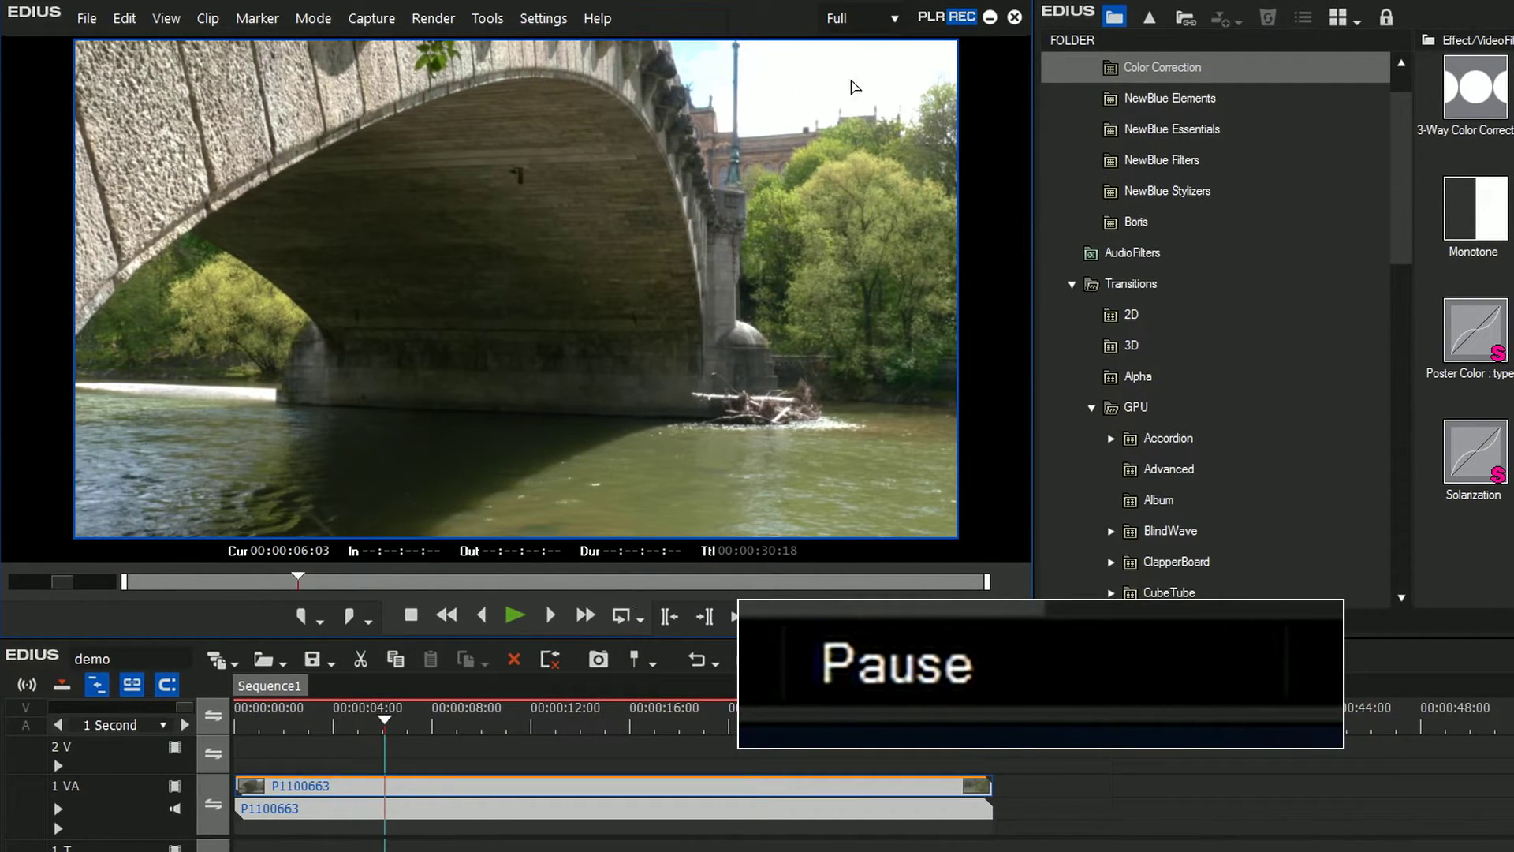
Set preview quality to Full 8bit and replay the clip from the timeline start.
{"action": "left_click", "coordinate": [894, 18]}
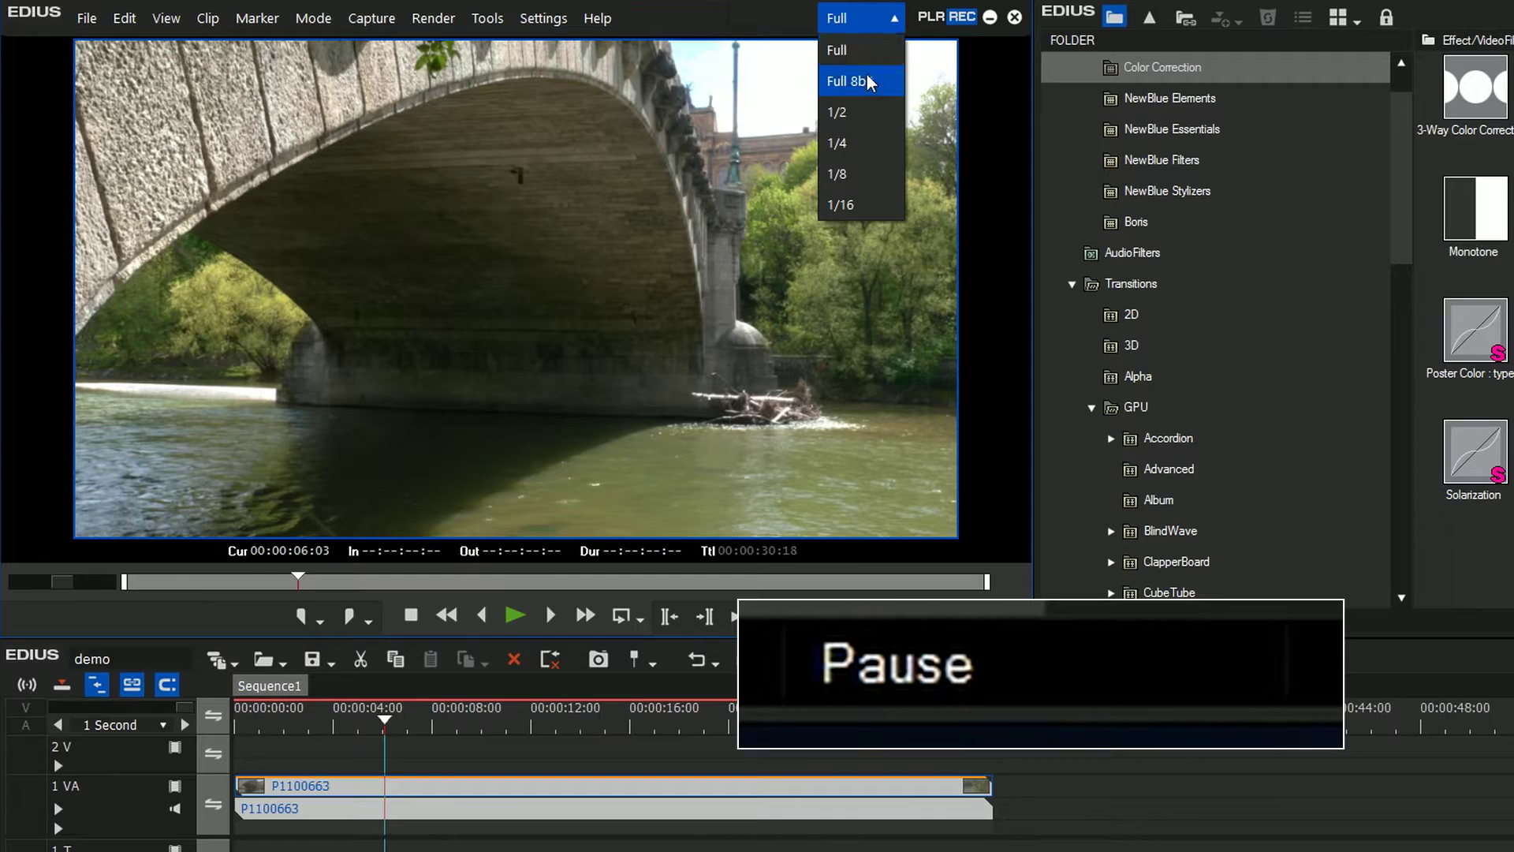
{"action": "left_click", "coordinate": [841, 82]}
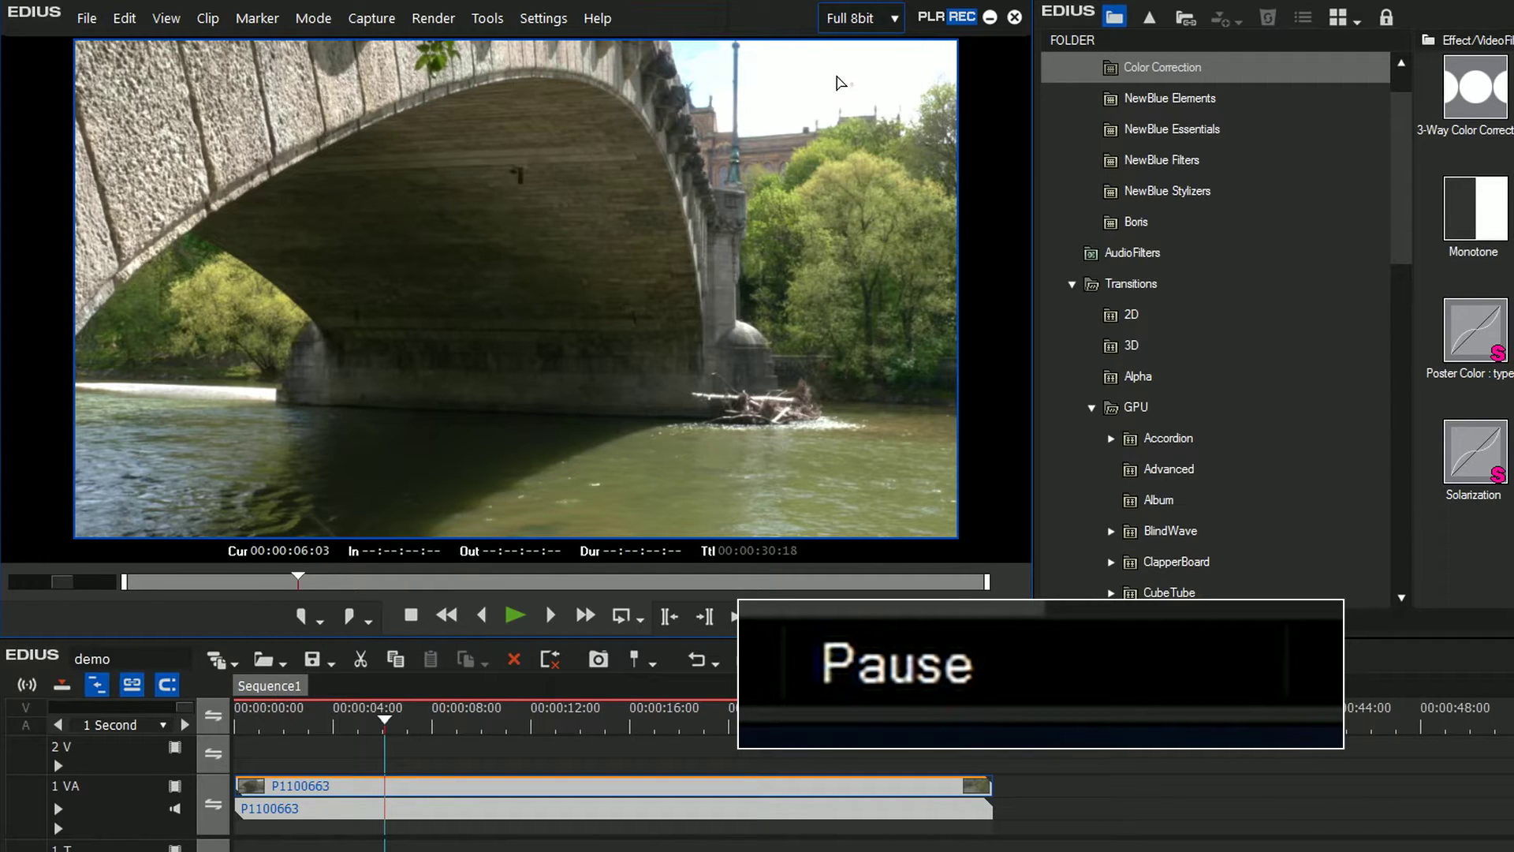
{"action": "left_click", "coordinate": [238, 717]}
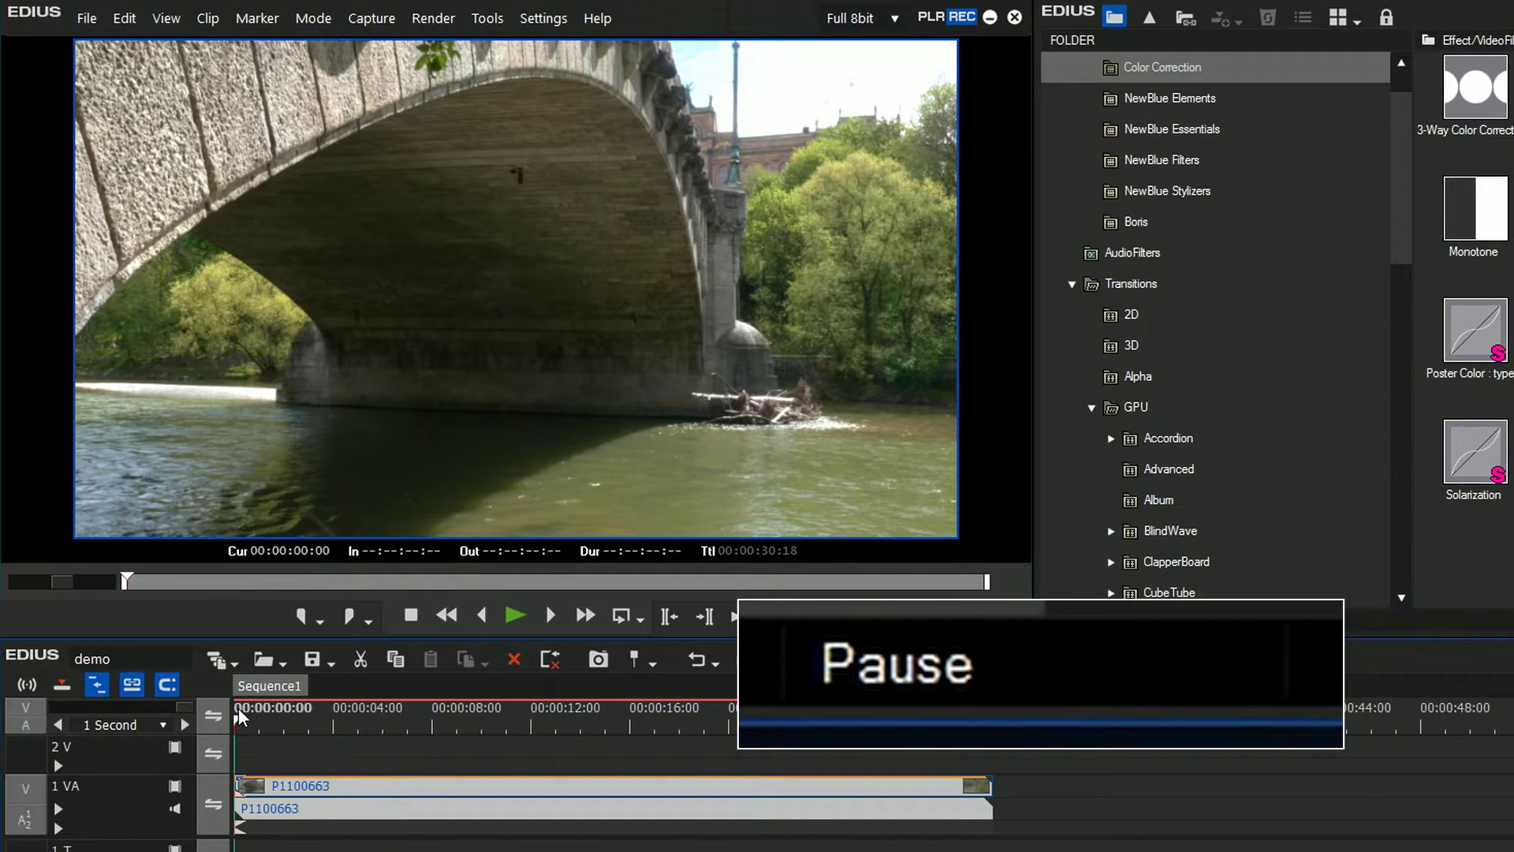
{"action": "left_click", "coordinate": [511, 624]}
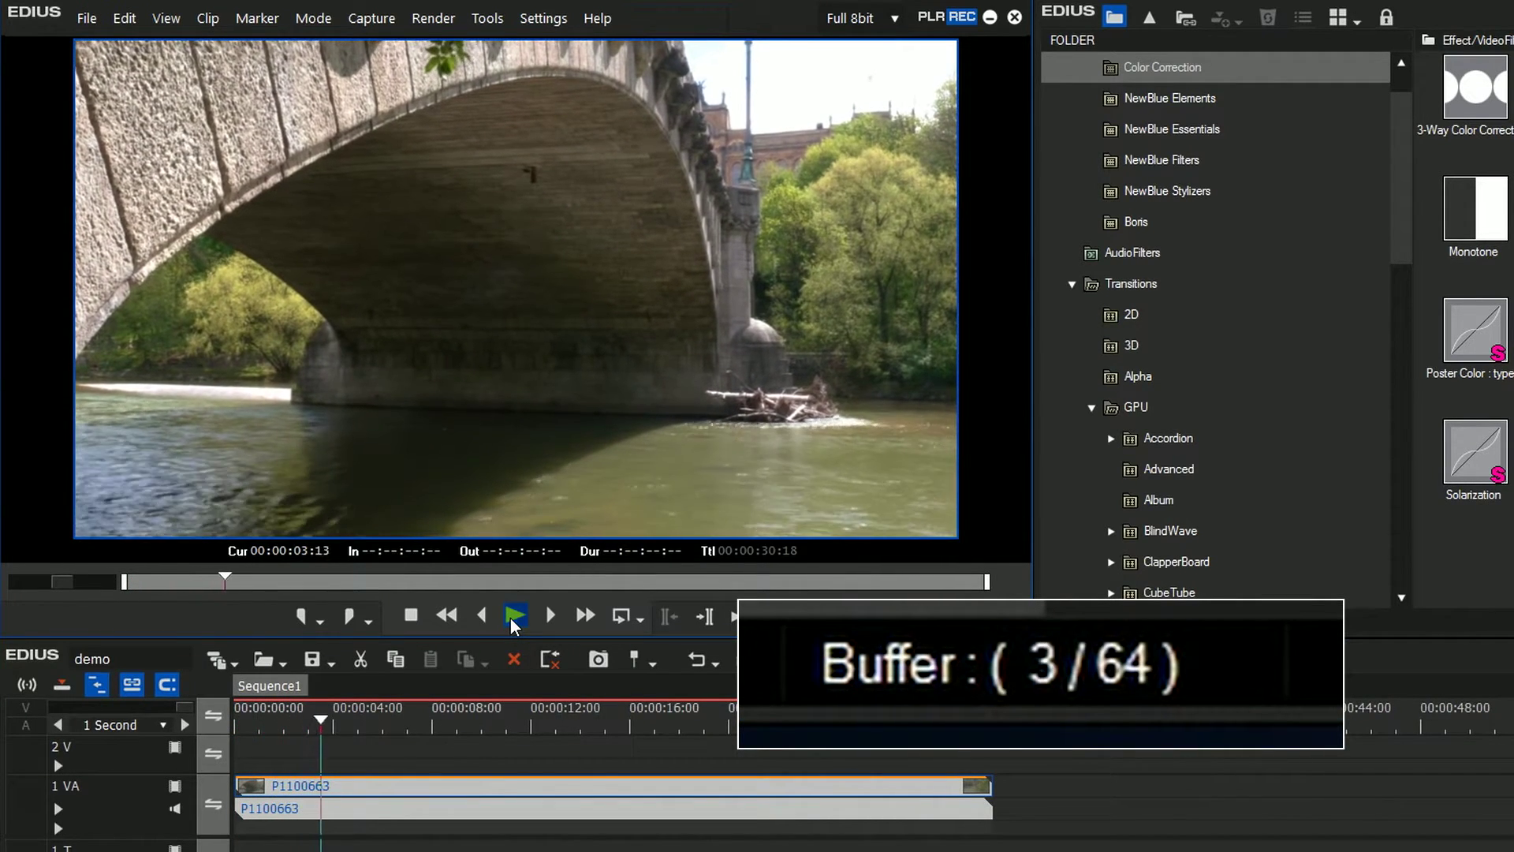
{"action": "key", "text": "space"}
Switch the preview to 1/2 resolution, play, stop, and scrub back to about 10 seconds.
{"action": "left_click", "coordinate": [892, 19]}
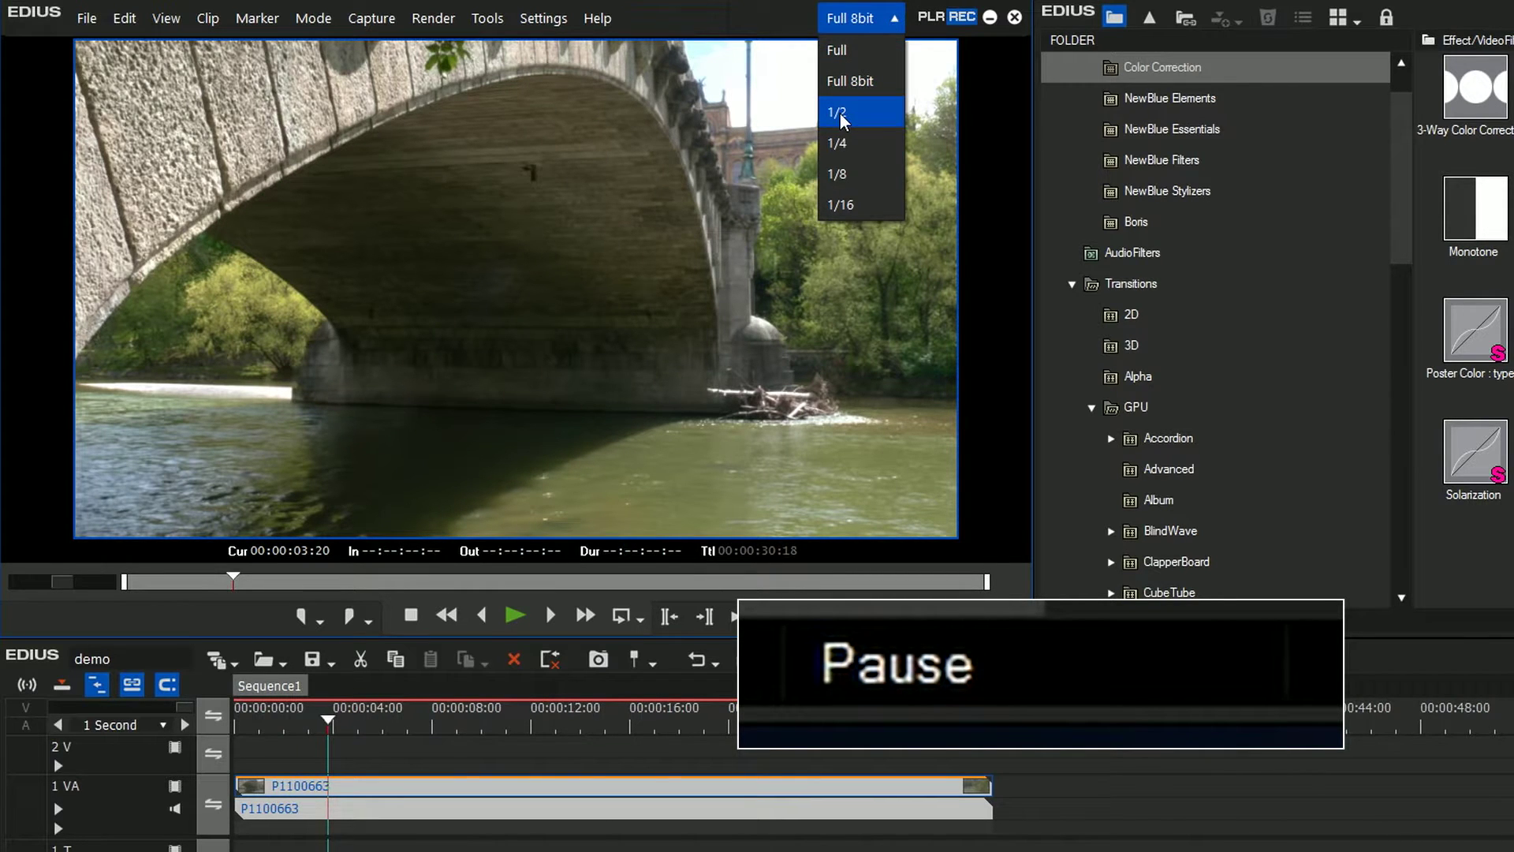
{"action": "left_click", "coordinate": [516, 617]}
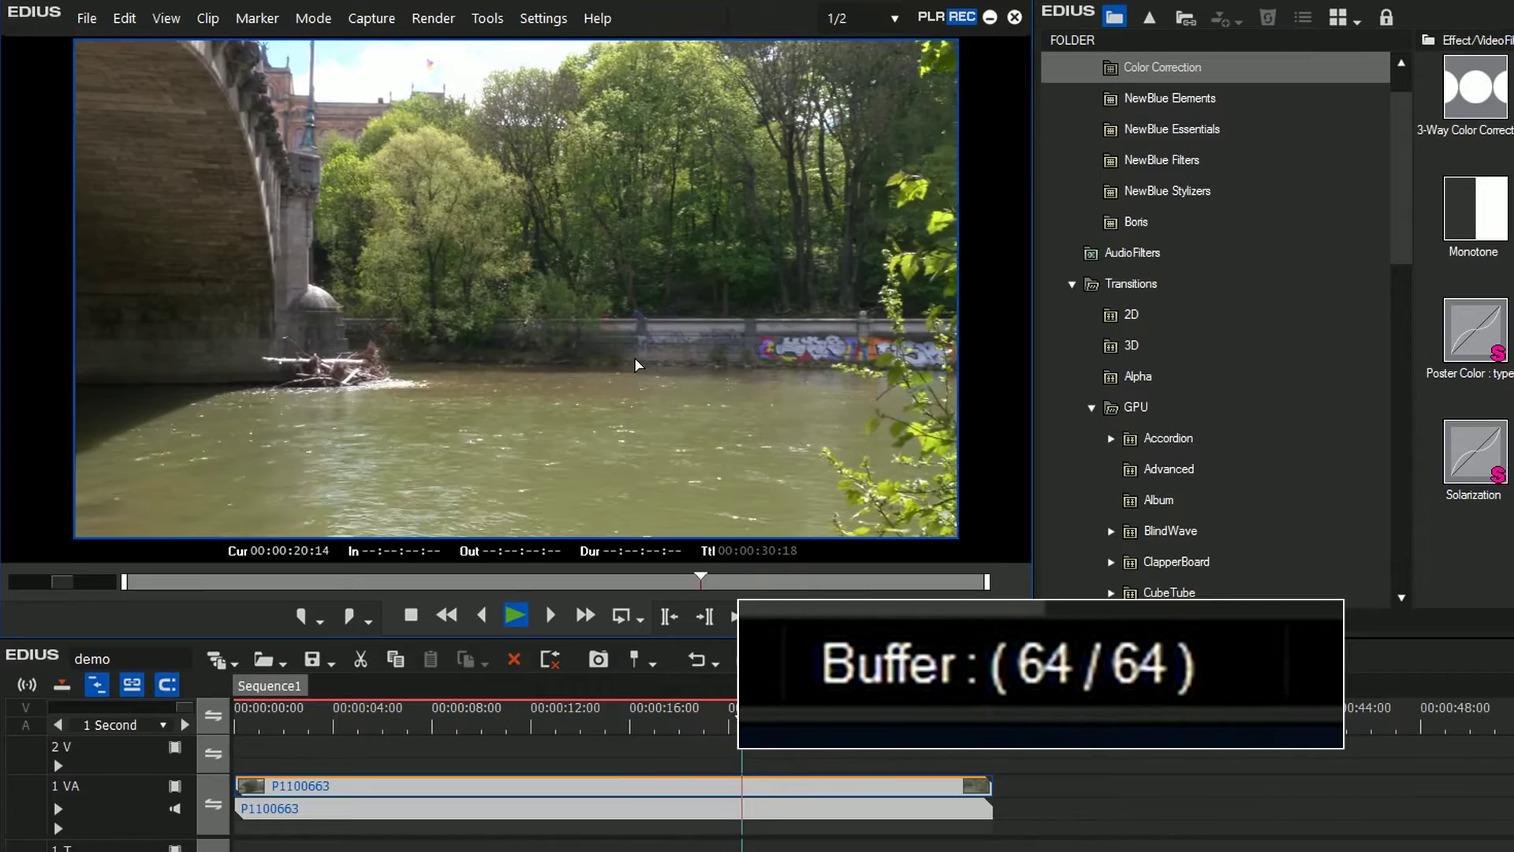
{"action": "key", "text": "space"}
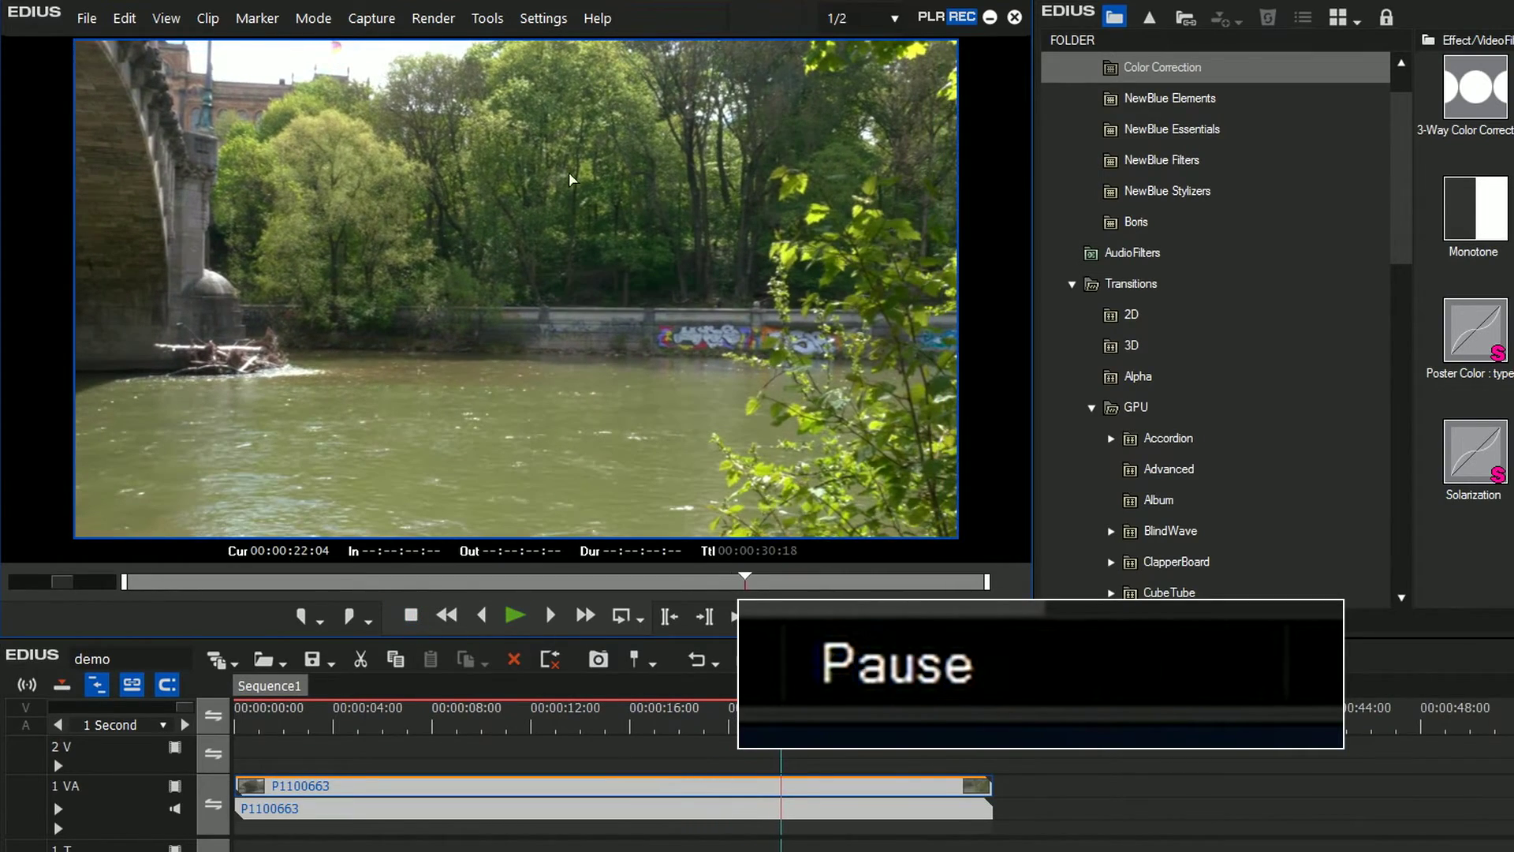
{"action": "left_click_drag", "start_coordinate": [781, 714], "coordinate": [490, 714]}
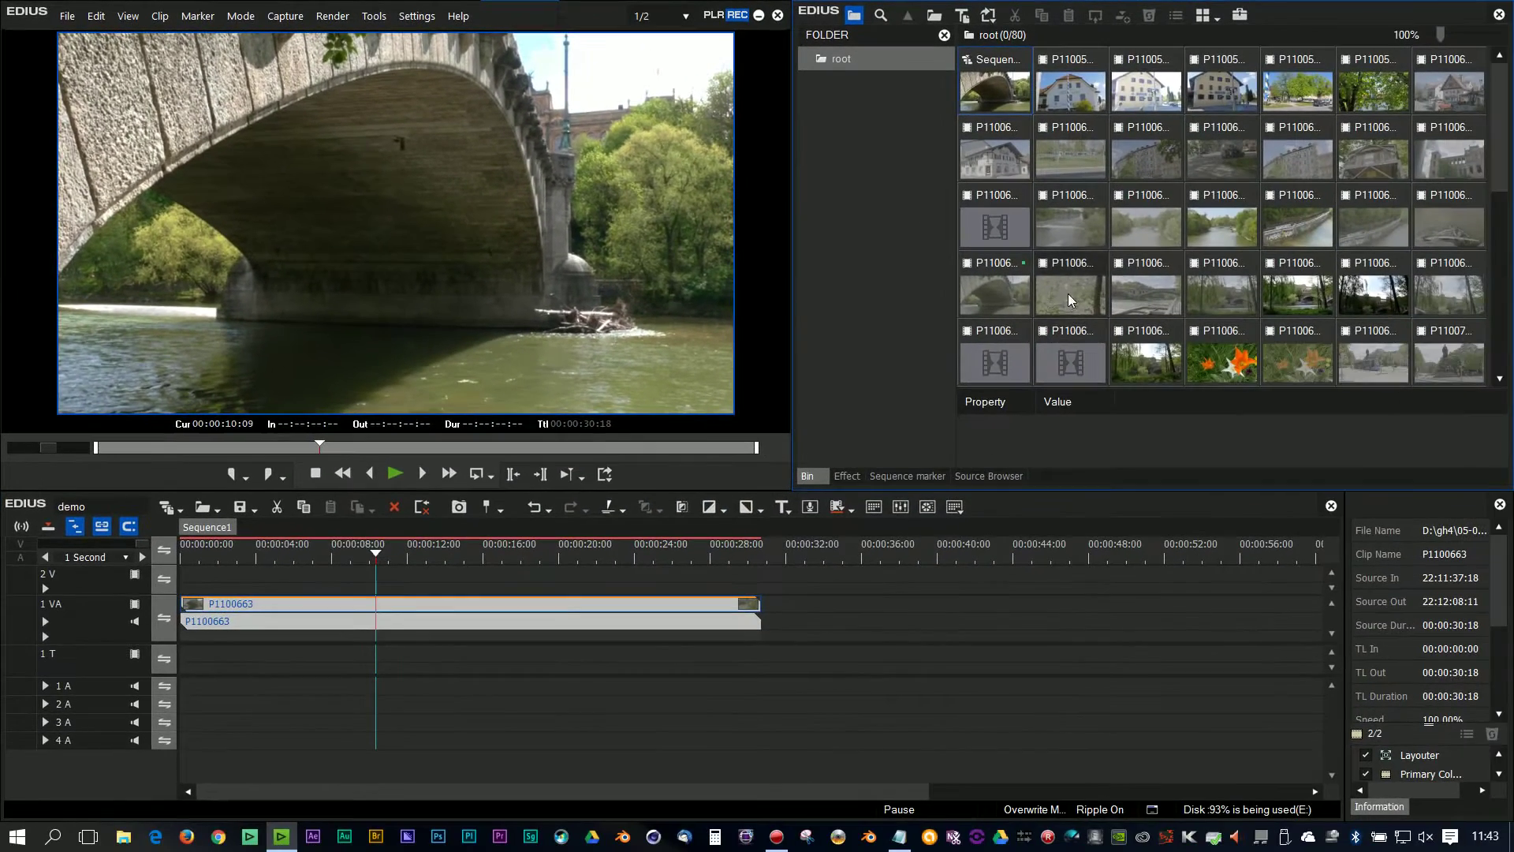
Place clip P1100668 on track 2V and give it the bridge clip's colour correction.
{"action": "left_click_drag", "start_coordinate": [472, 571], "coordinate": [452, 572]}
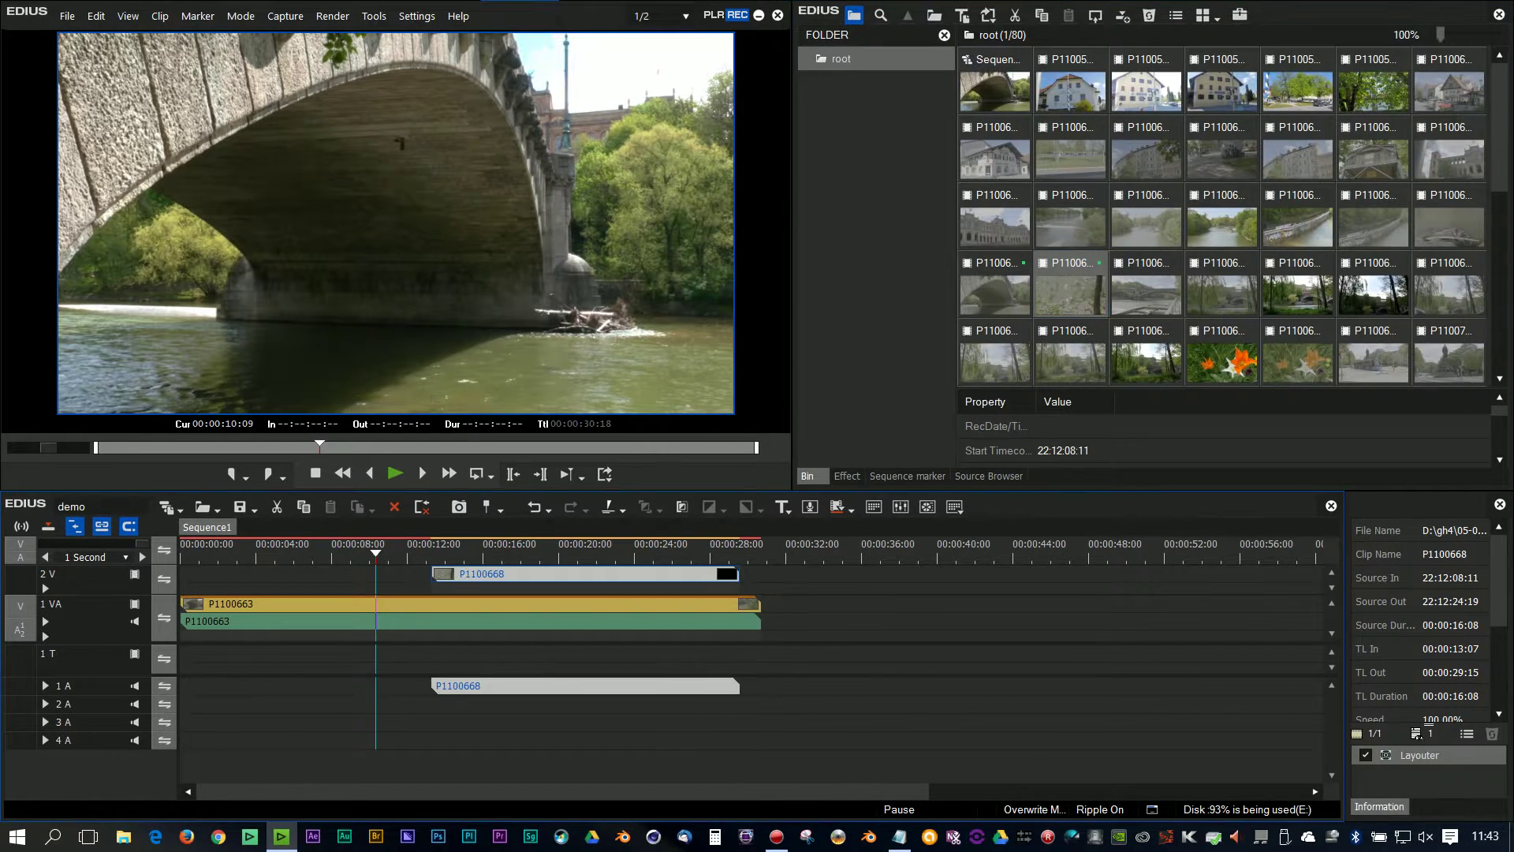
{"action": "left_click", "coordinate": [726, 611]}
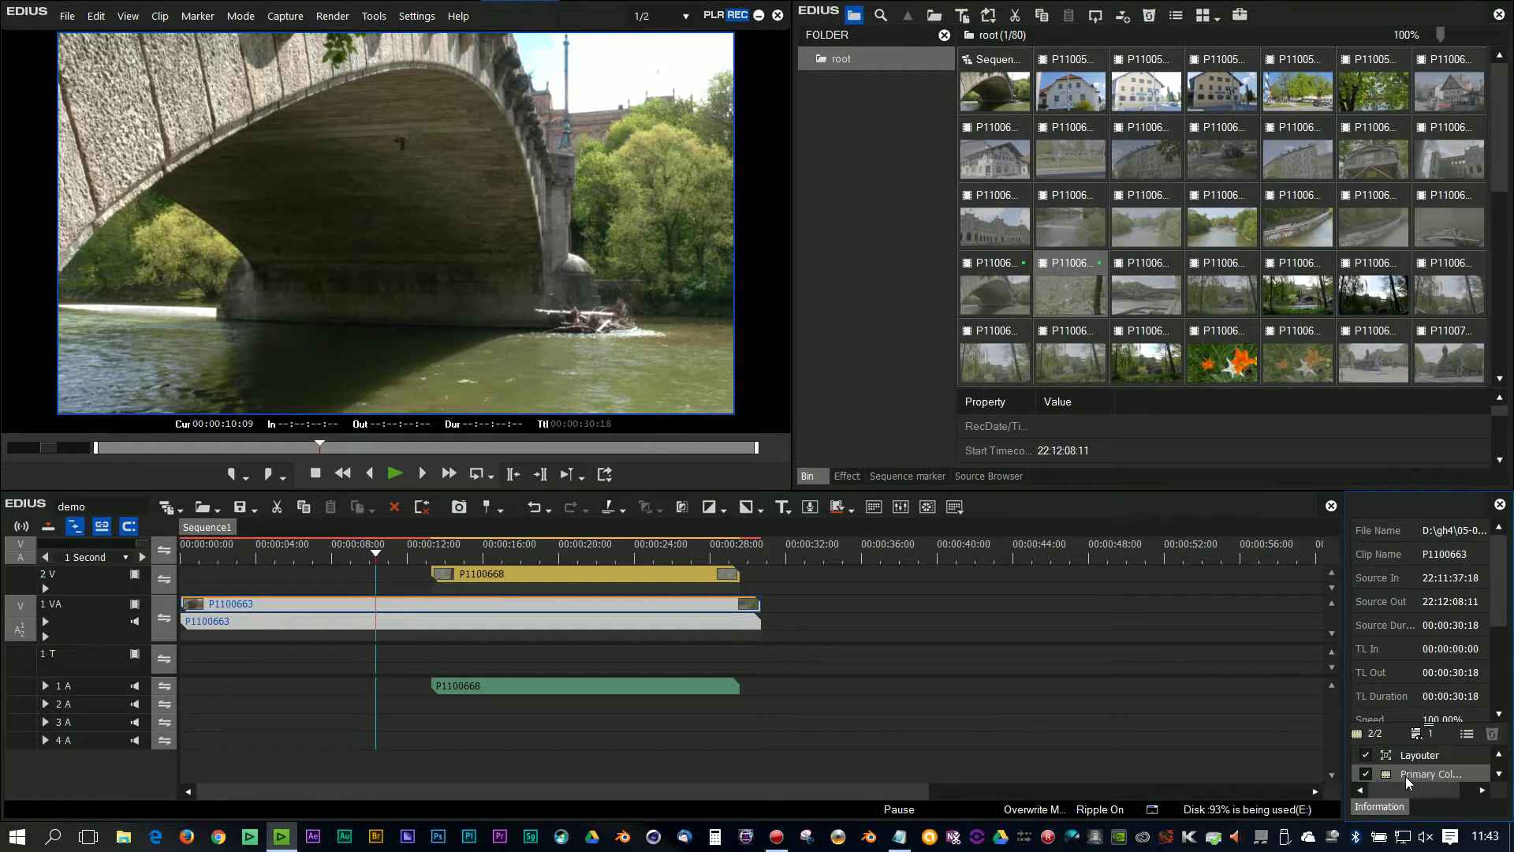
{"action": "left_click", "coordinate": [613, 576]}
{"action": "left_click", "coordinate": [484, 552]}
{"action": "mouse_move", "coordinate": [486, 551]}
{"action": "left_mouse_down"}
{"action": "mouse_move", "coordinate": [518, 552]}
{"action": "mouse_move", "coordinate": [496, 554]}
{"action": "left_mouse_up"}
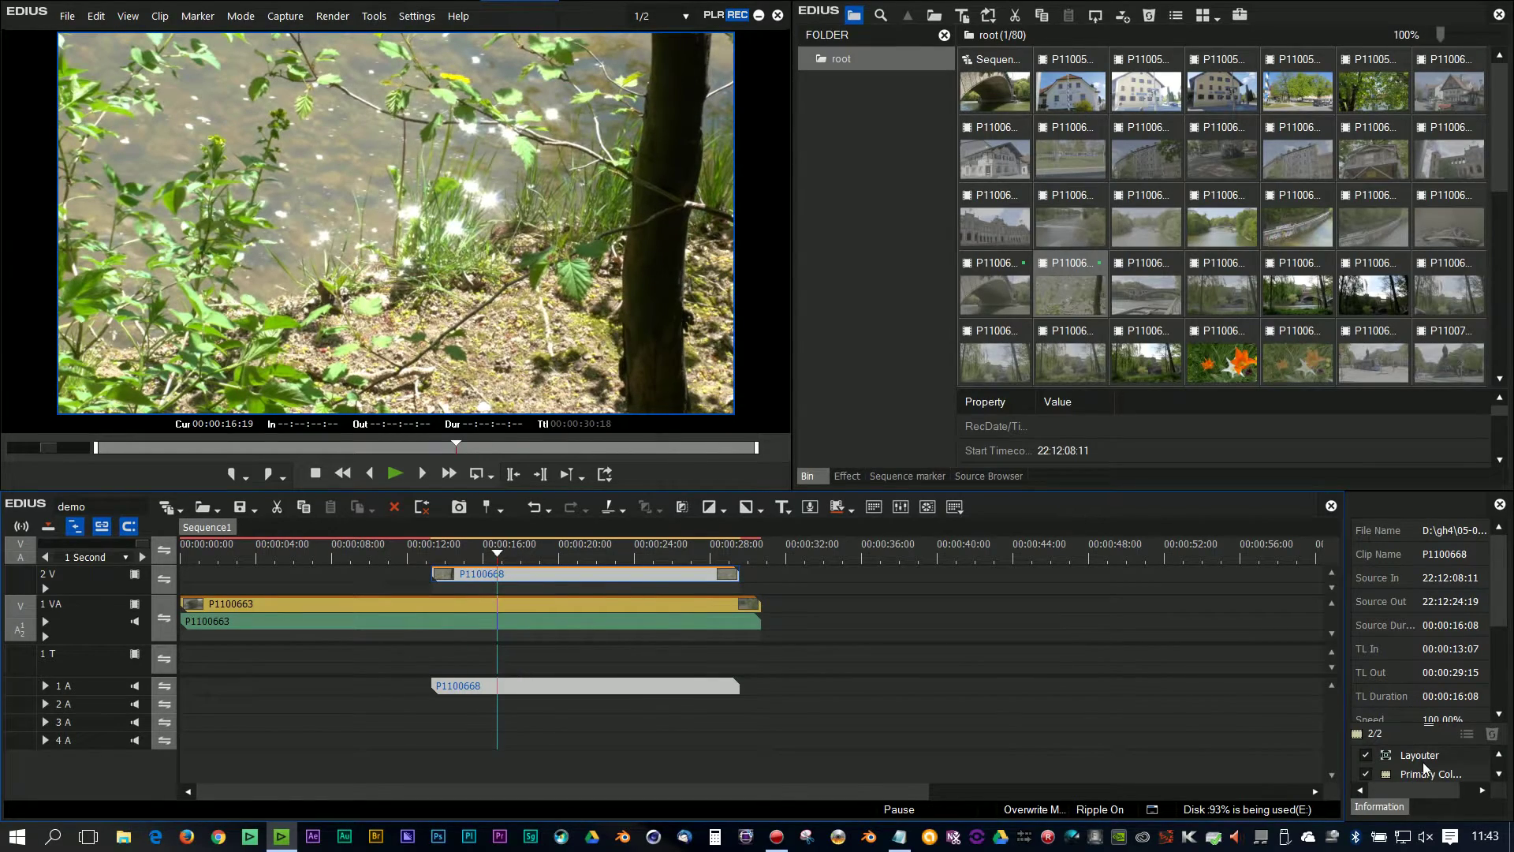
Shrink P1100668 with Layouter into an inset at the upper right.
{"action": "double_click", "coordinate": [1420, 758]}
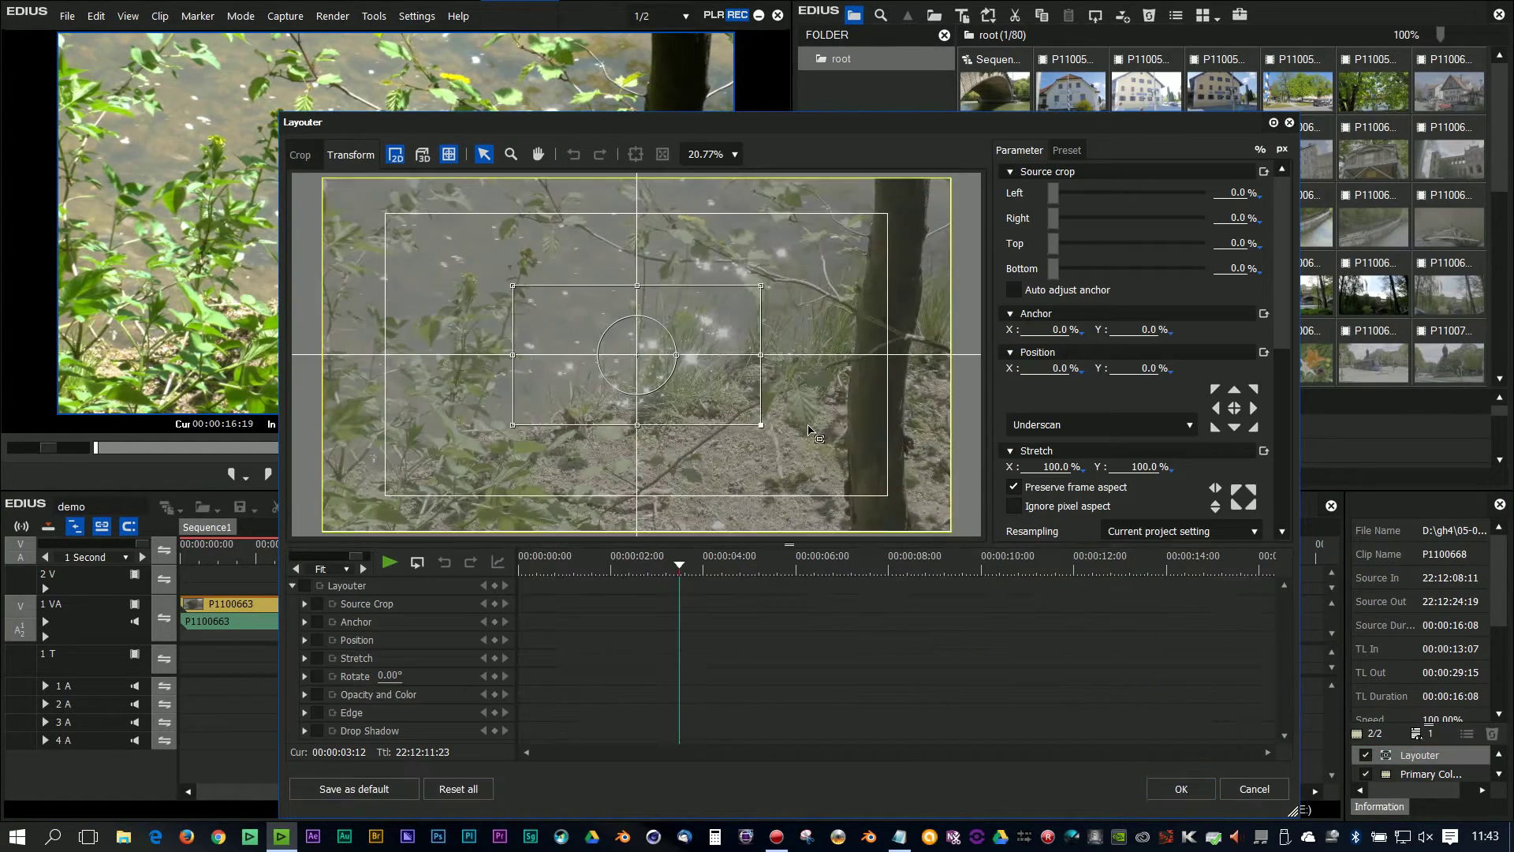
{"action": "left_click_drag", "start_coordinate": [693, 355], "coordinate": [820, 300]}
{"action": "left_click", "coordinate": [1180, 788]}
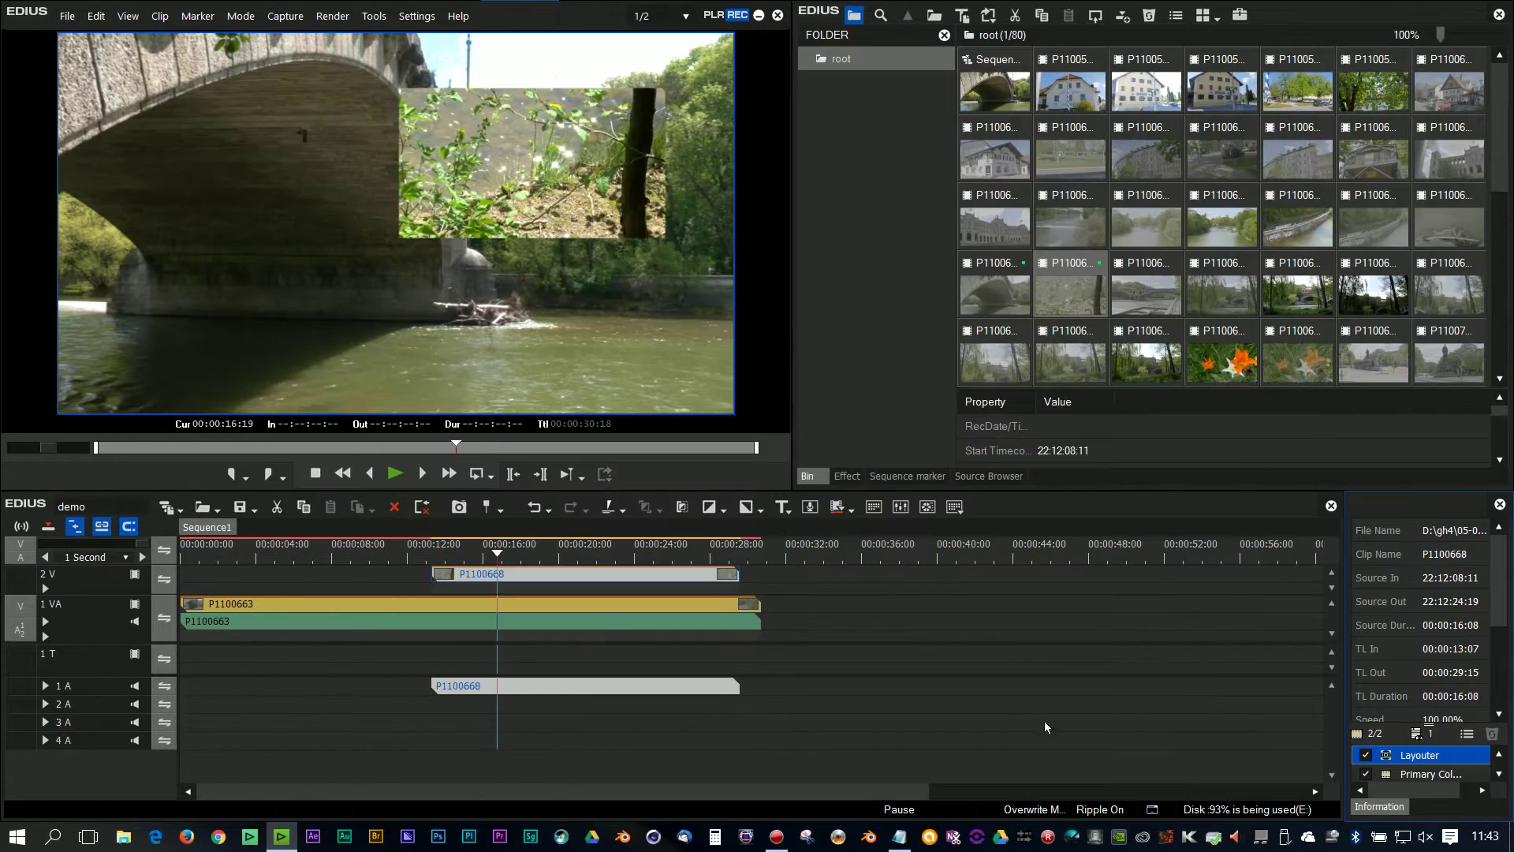
Play the two-layer sequence from about 11 seconds with the riverbank inset showing.
{"action": "left_click", "coordinate": [405, 554]}
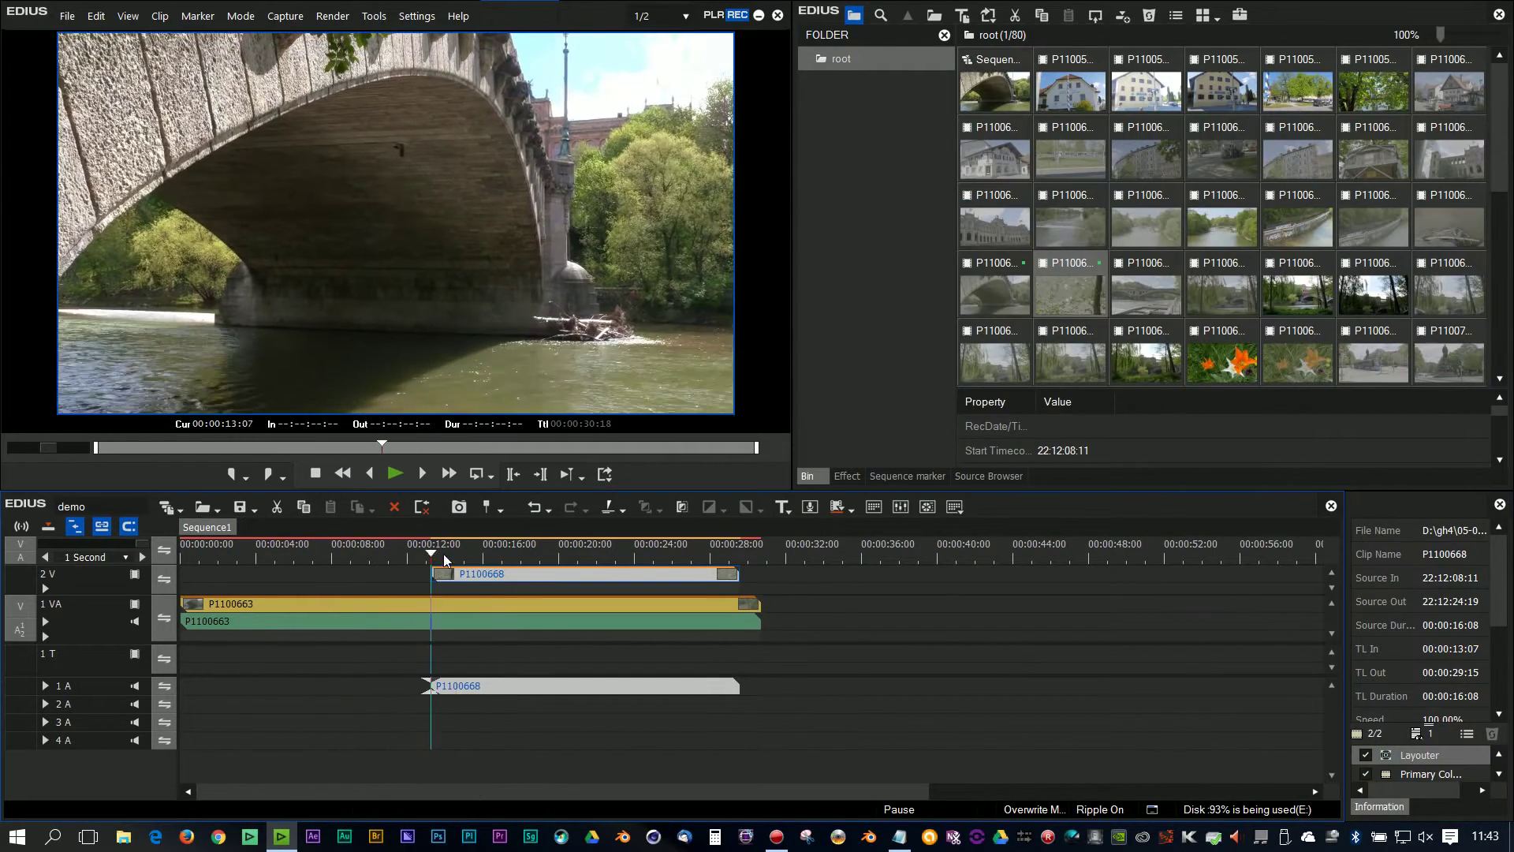
{"action": "left_click_drag", "start_coordinate": [500, 560], "coordinate": [399, 582]}
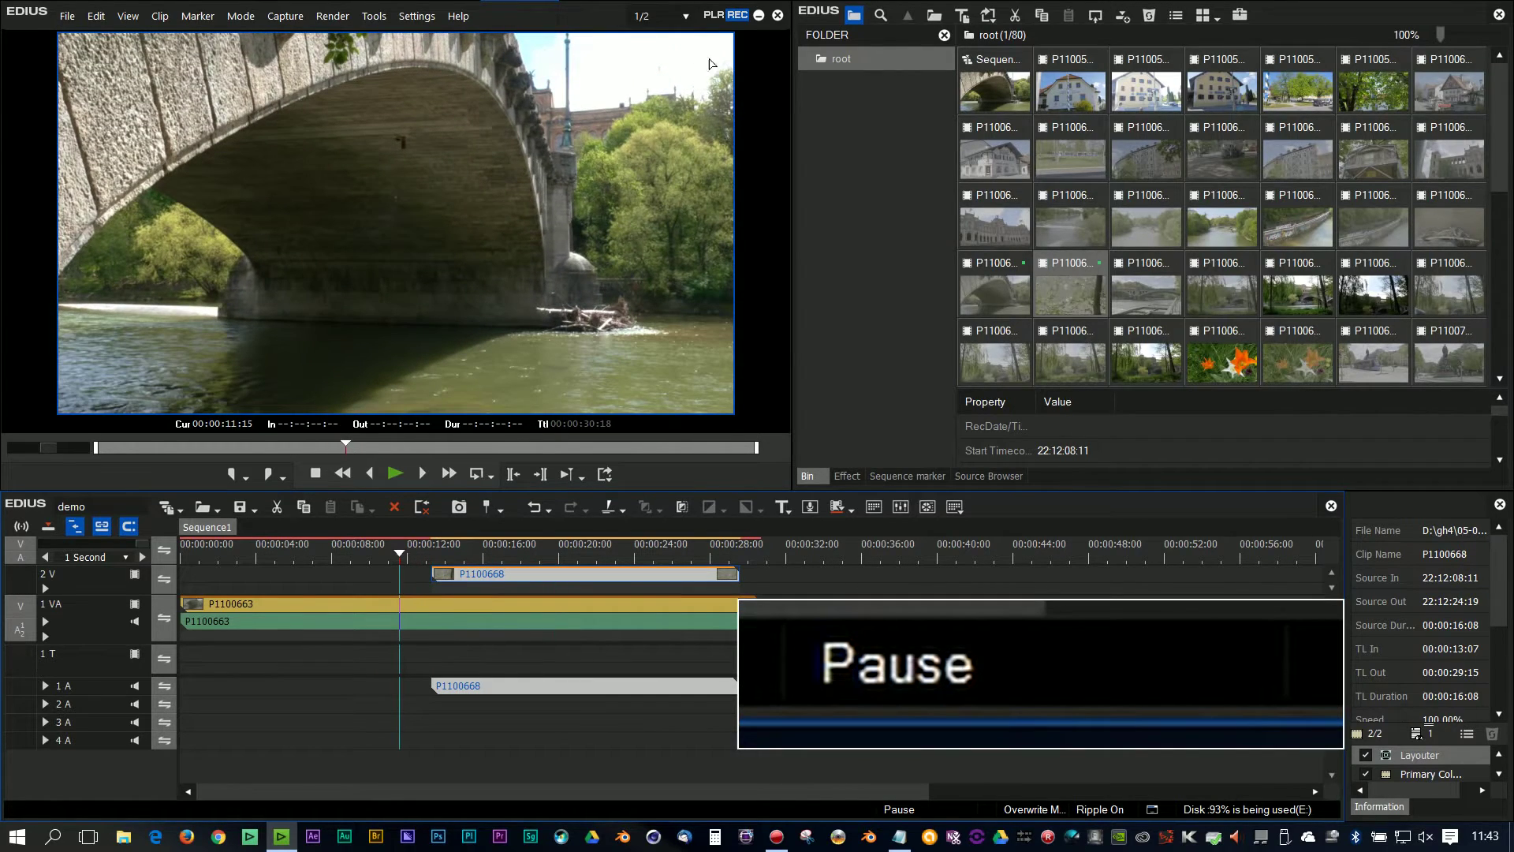
{"action": "left_click", "coordinate": [396, 475]}
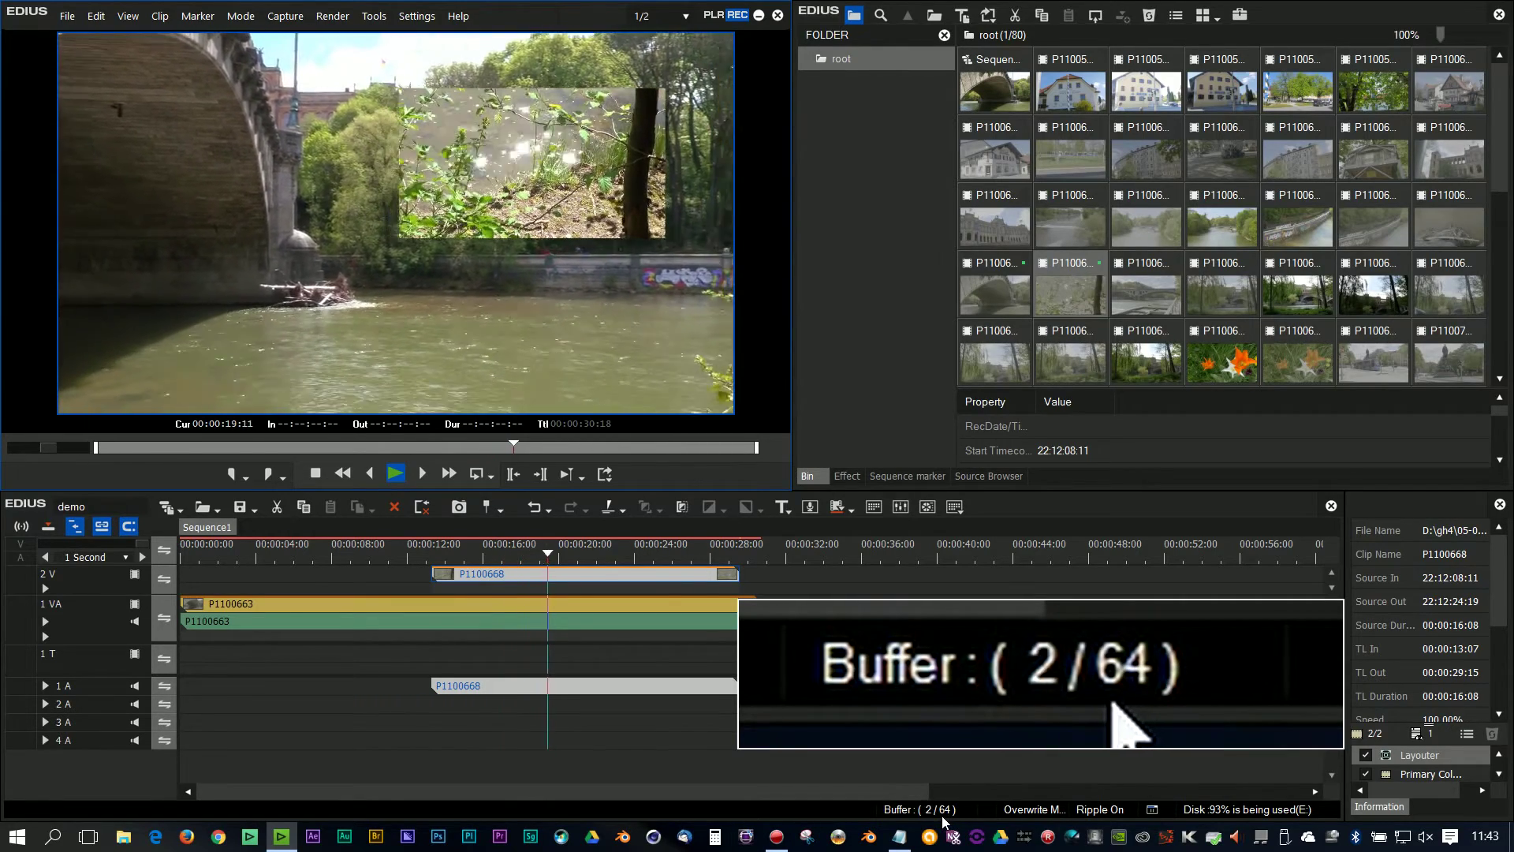
Add a 3 V track above 2 V and place clip P1100670 on it.
{"action": "key", "text": "space"}
{"action": "right_click", "coordinate": [92, 580]}
{"action": "mouse_move", "coordinate": [292, 442]}
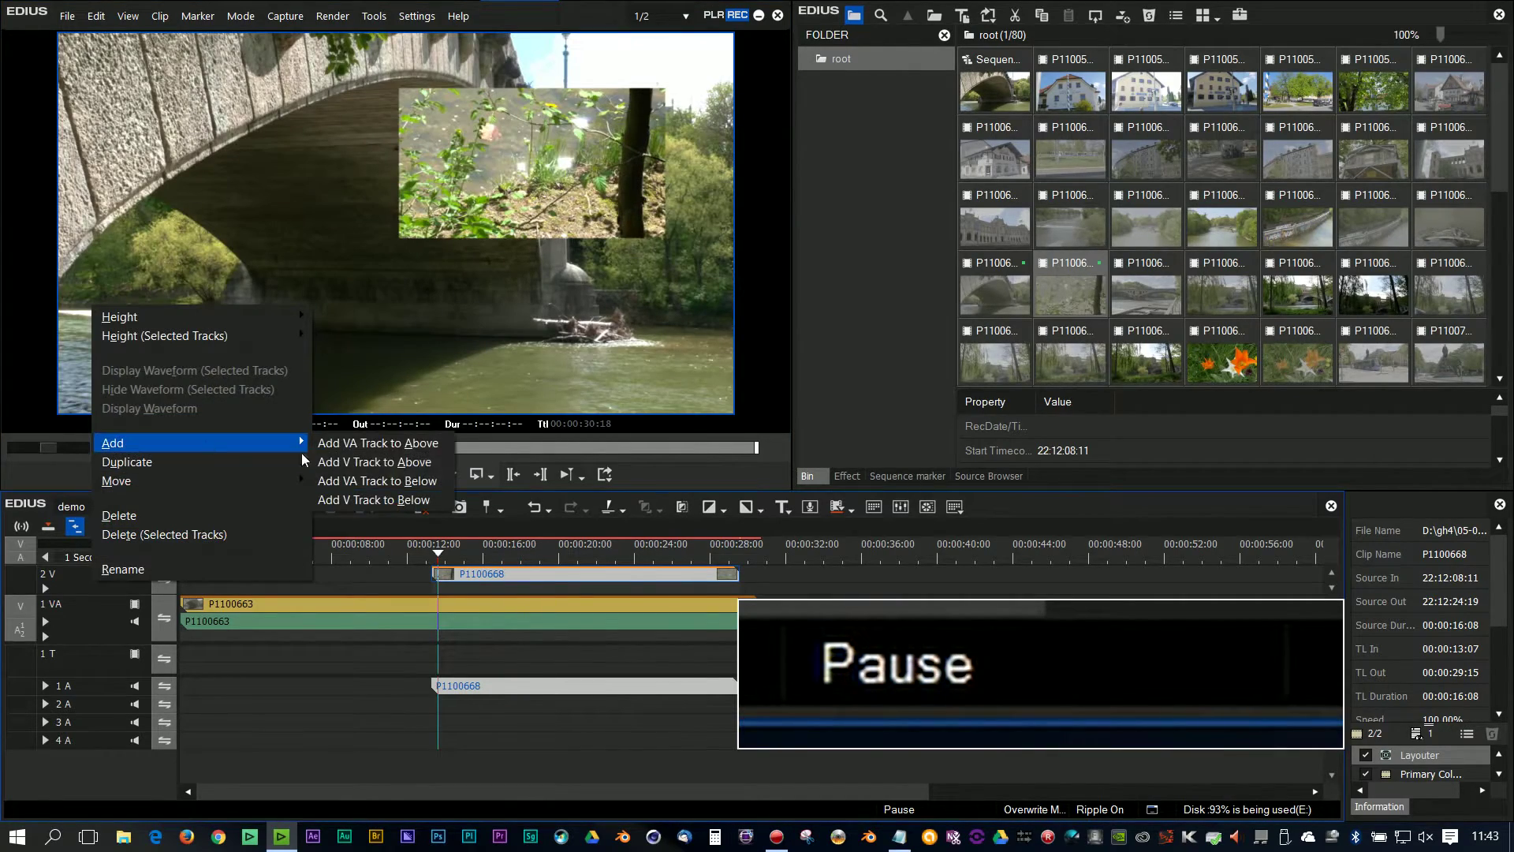
{"action": "left_click", "coordinate": [351, 460]}
{"action": "left_click", "coordinate": [643, 678]}
{"action": "left_click_drag", "start_coordinate": [1132, 295], "coordinate": [469, 576]}
Scale P1100670 to a 49.3% inset at lower left with Layouter, then scrub to about 11 seconds.
{"action": "left_click", "coordinate": [657, 602]}
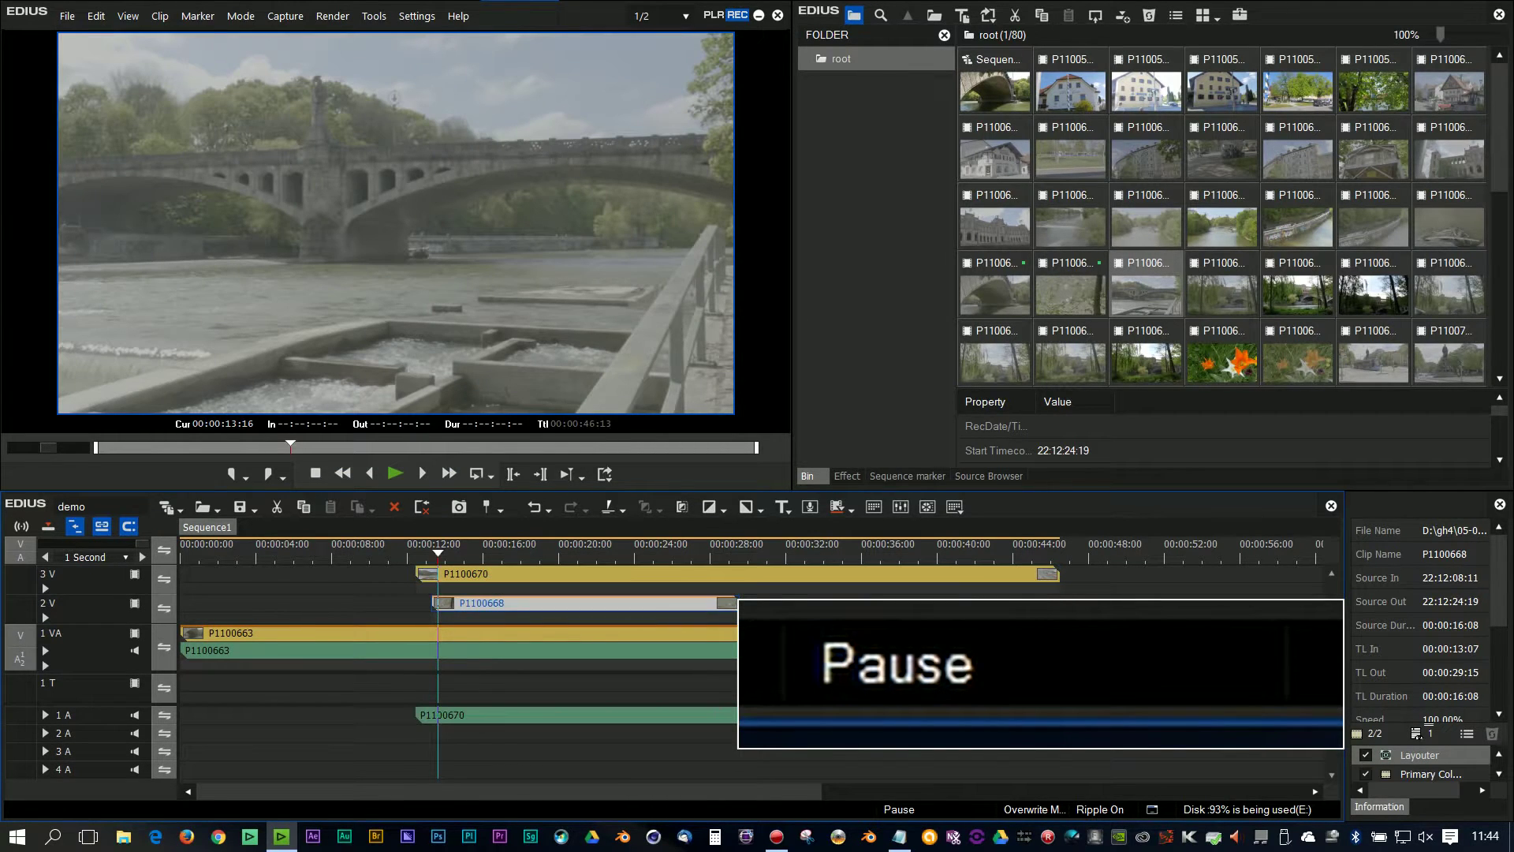
{"action": "left_click", "coordinate": [1404, 773]}
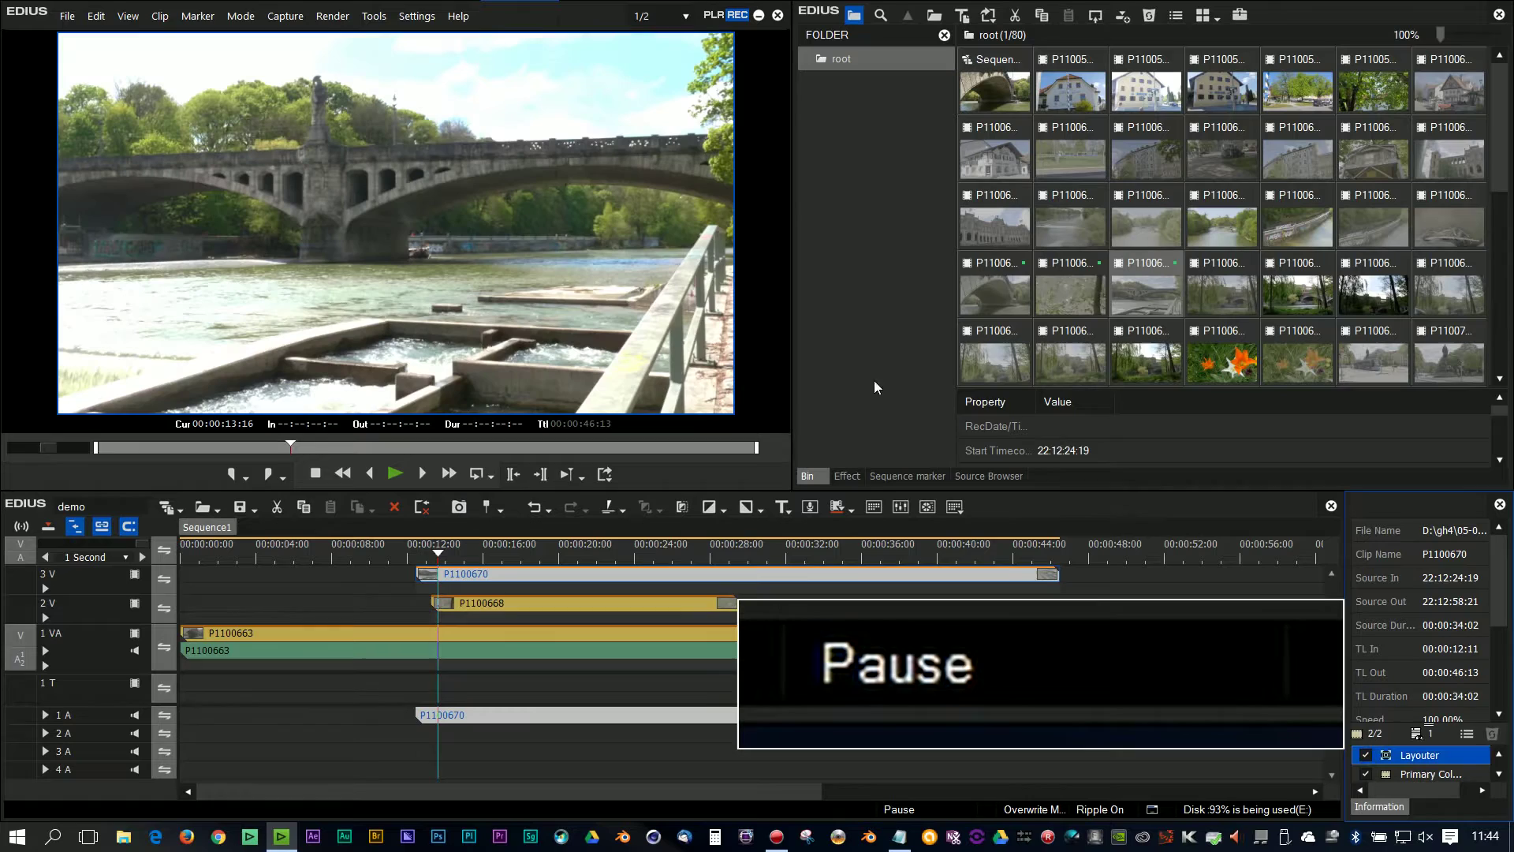
{"action": "double_click", "coordinate": [1435, 759]}
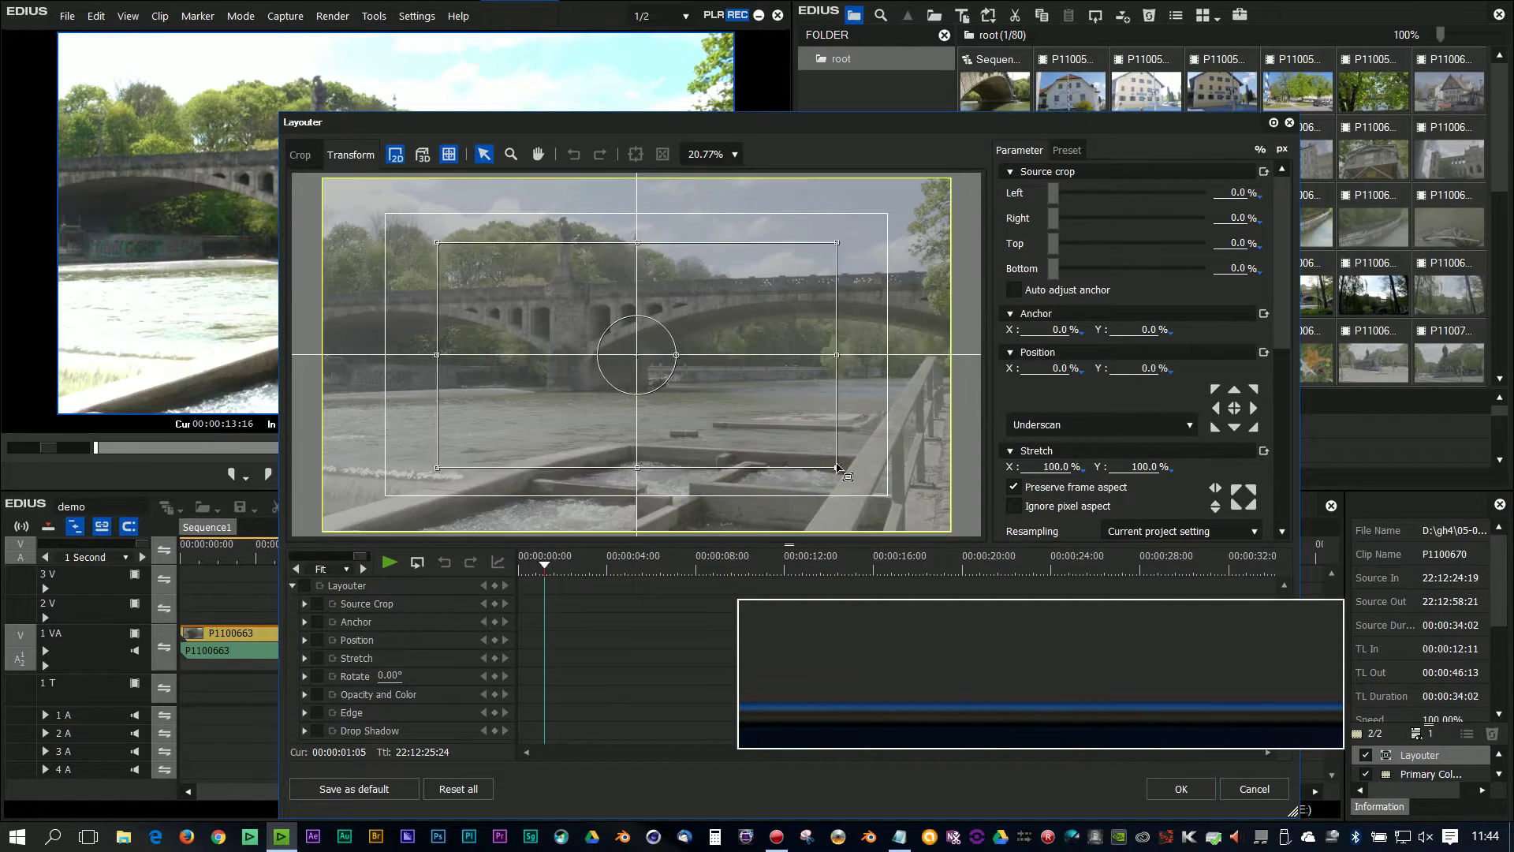
{"action": "left_click_drag", "start_coordinate": [951, 533], "coordinate": [654, 497]}
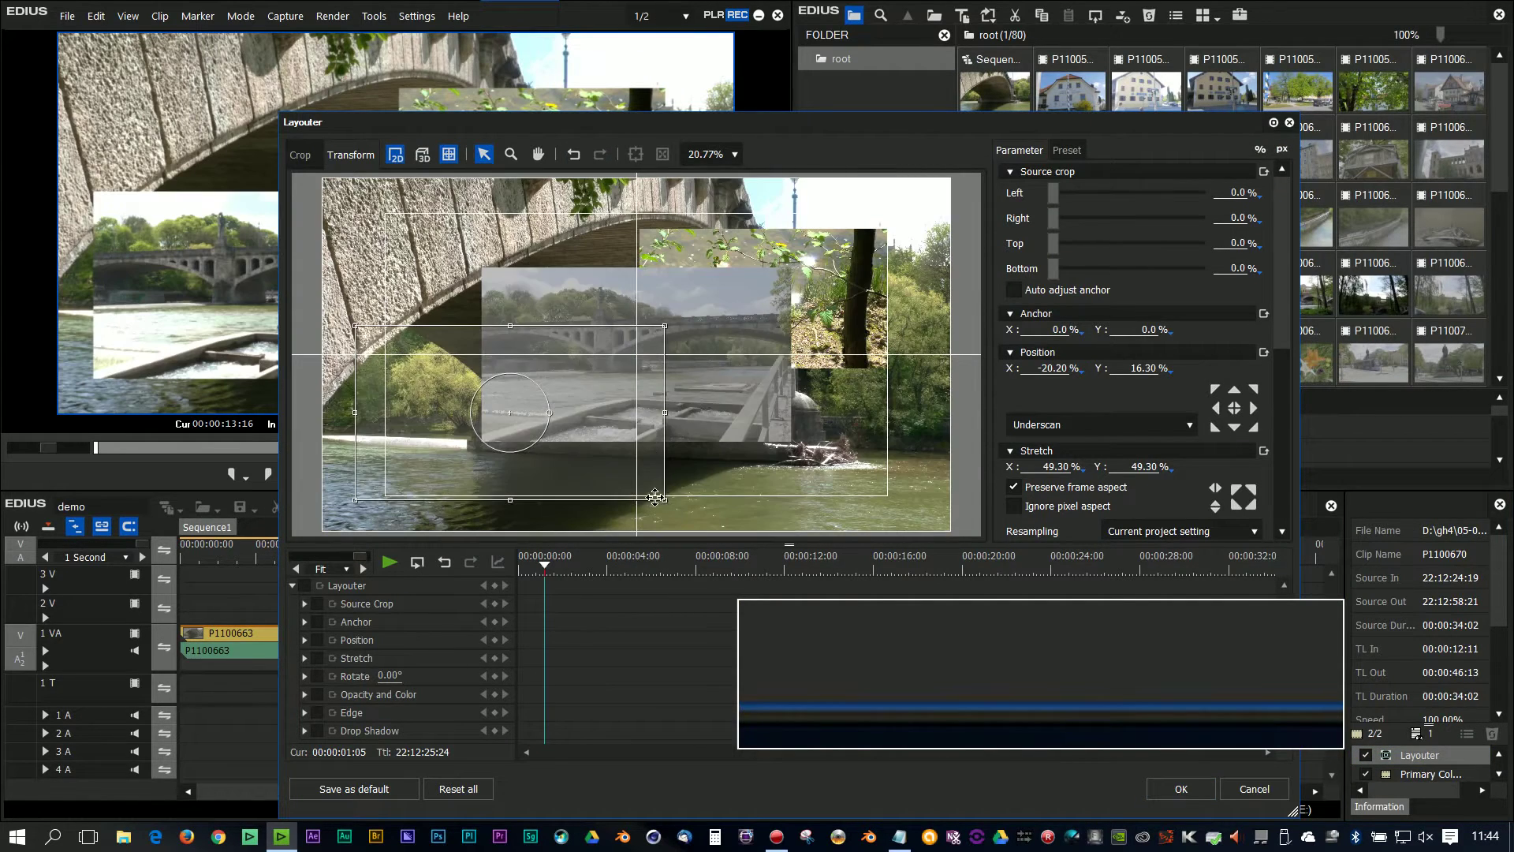
{"action": "left_click", "coordinate": [1180, 788]}
{"action": "left_click", "coordinate": [582, 550]}
{"action": "left_click_drag", "start_coordinate": [585, 550], "coordinate": [400, 544]}
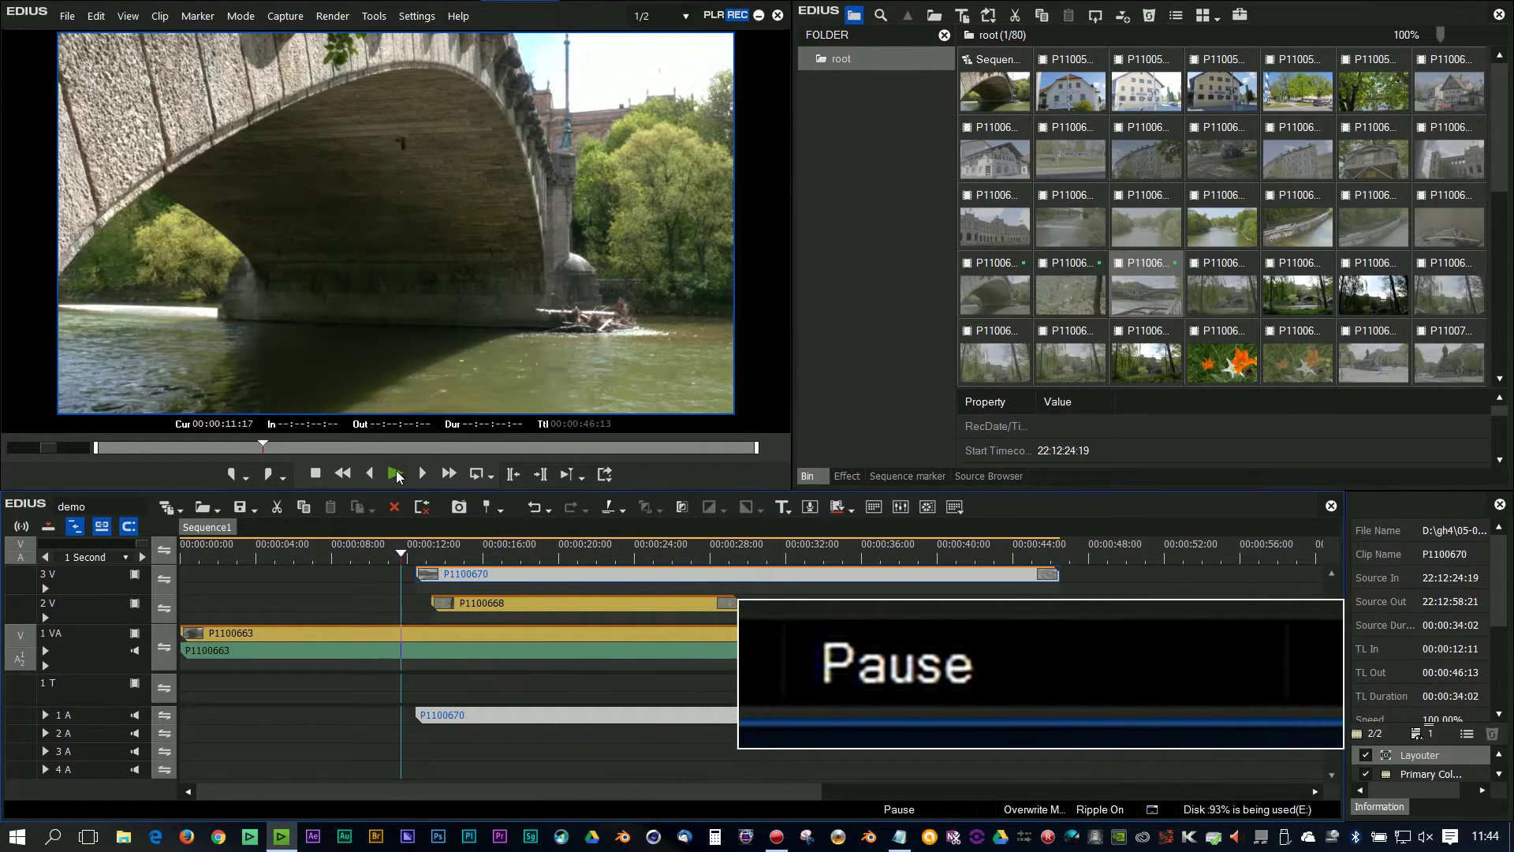
Set the preview resolution to 1/4 and play the three-layer composite.
{"action": "left_click", "coordinate": [395, 474]}
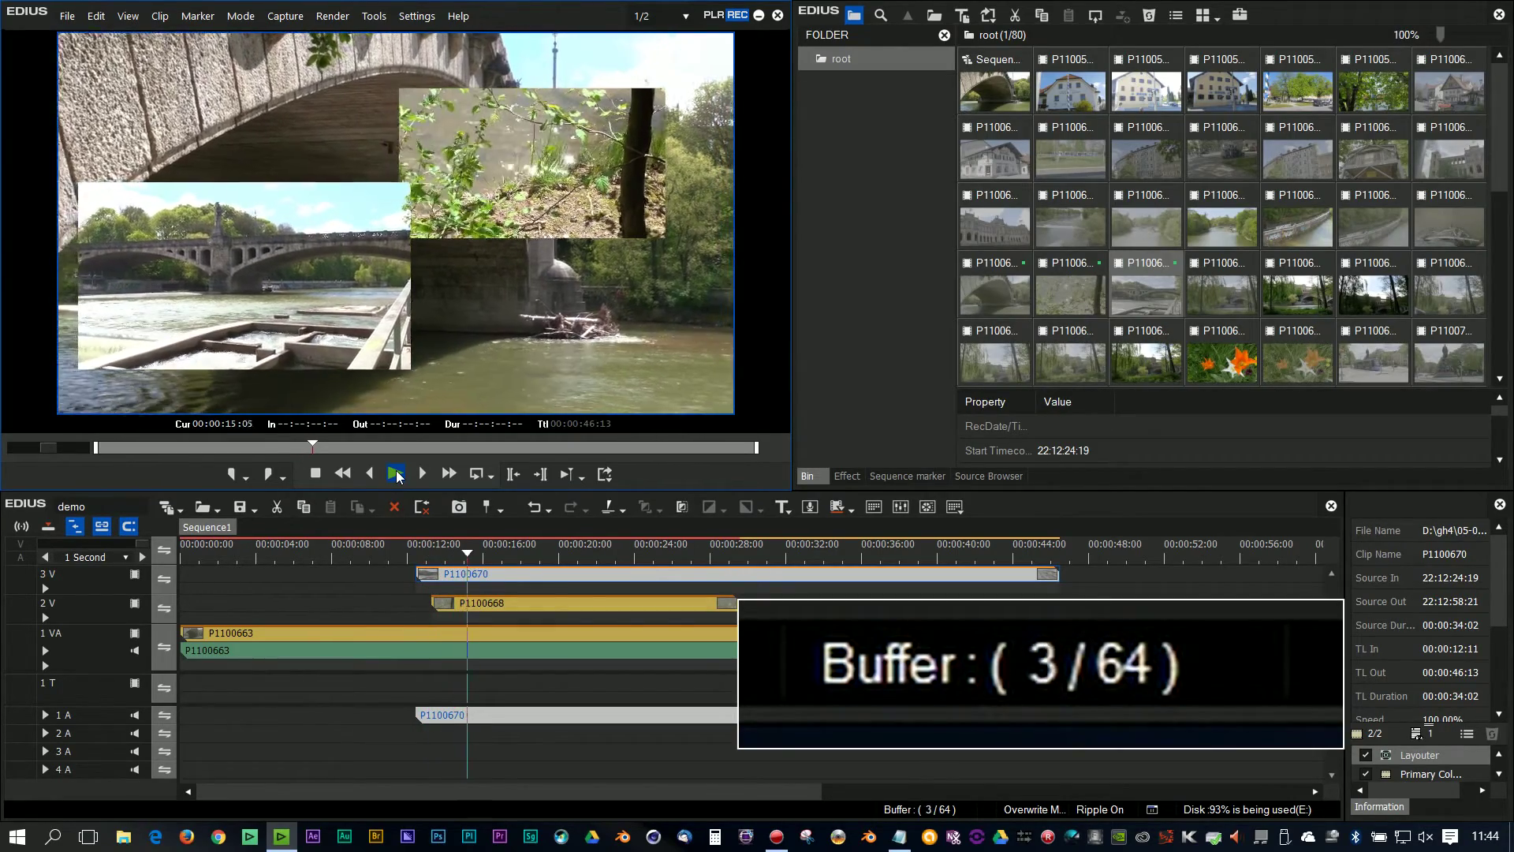
{"action": "left_click", "coordinate": [362, 553]}
{"action": "left_click", "coordinate": [685, 17]}
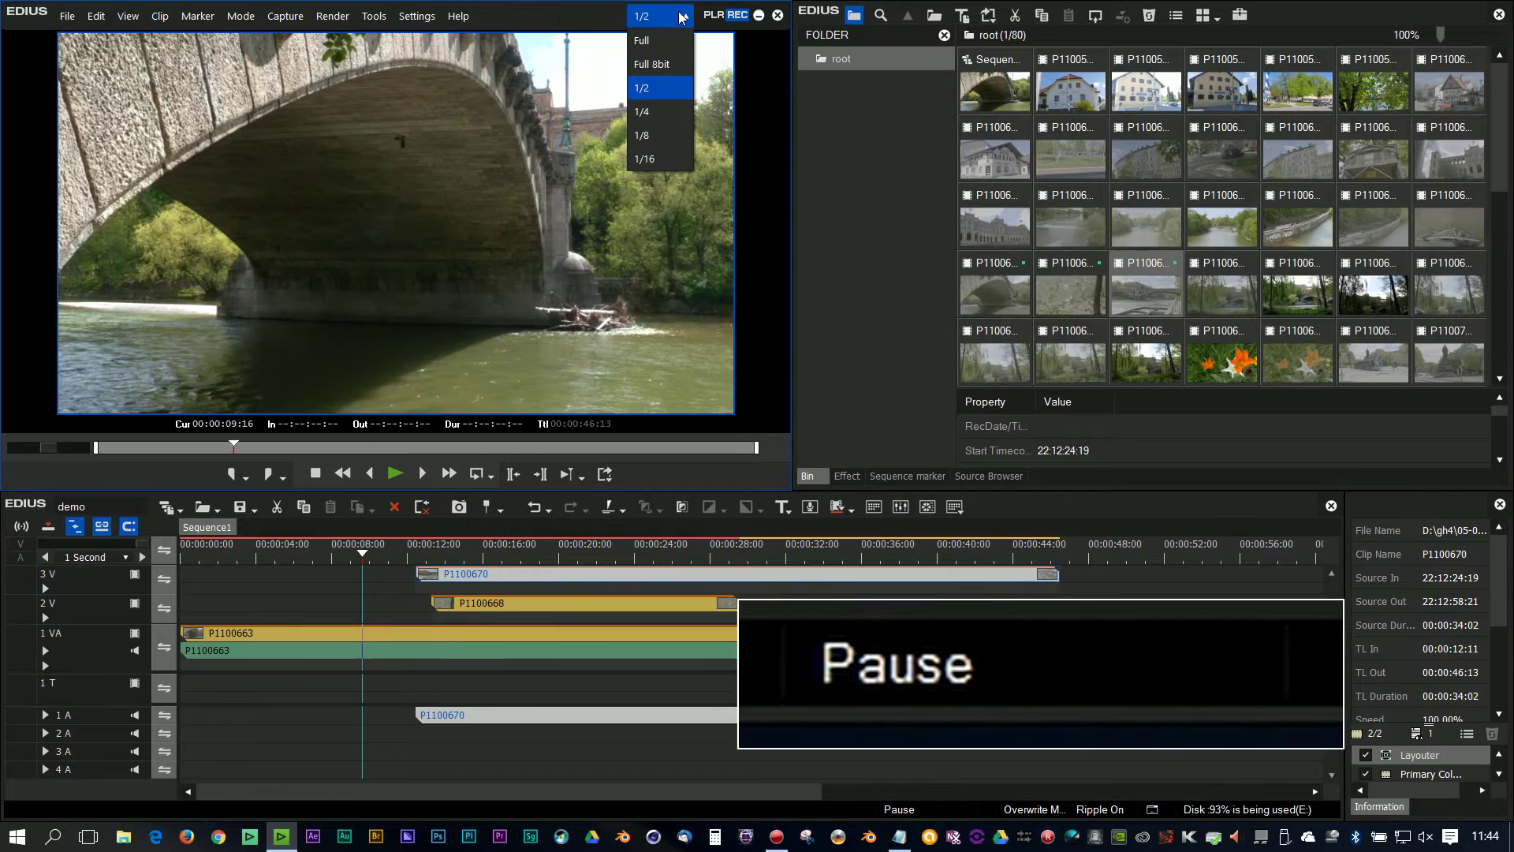
{"action": "left_click", "coordinate": [404, 478]}
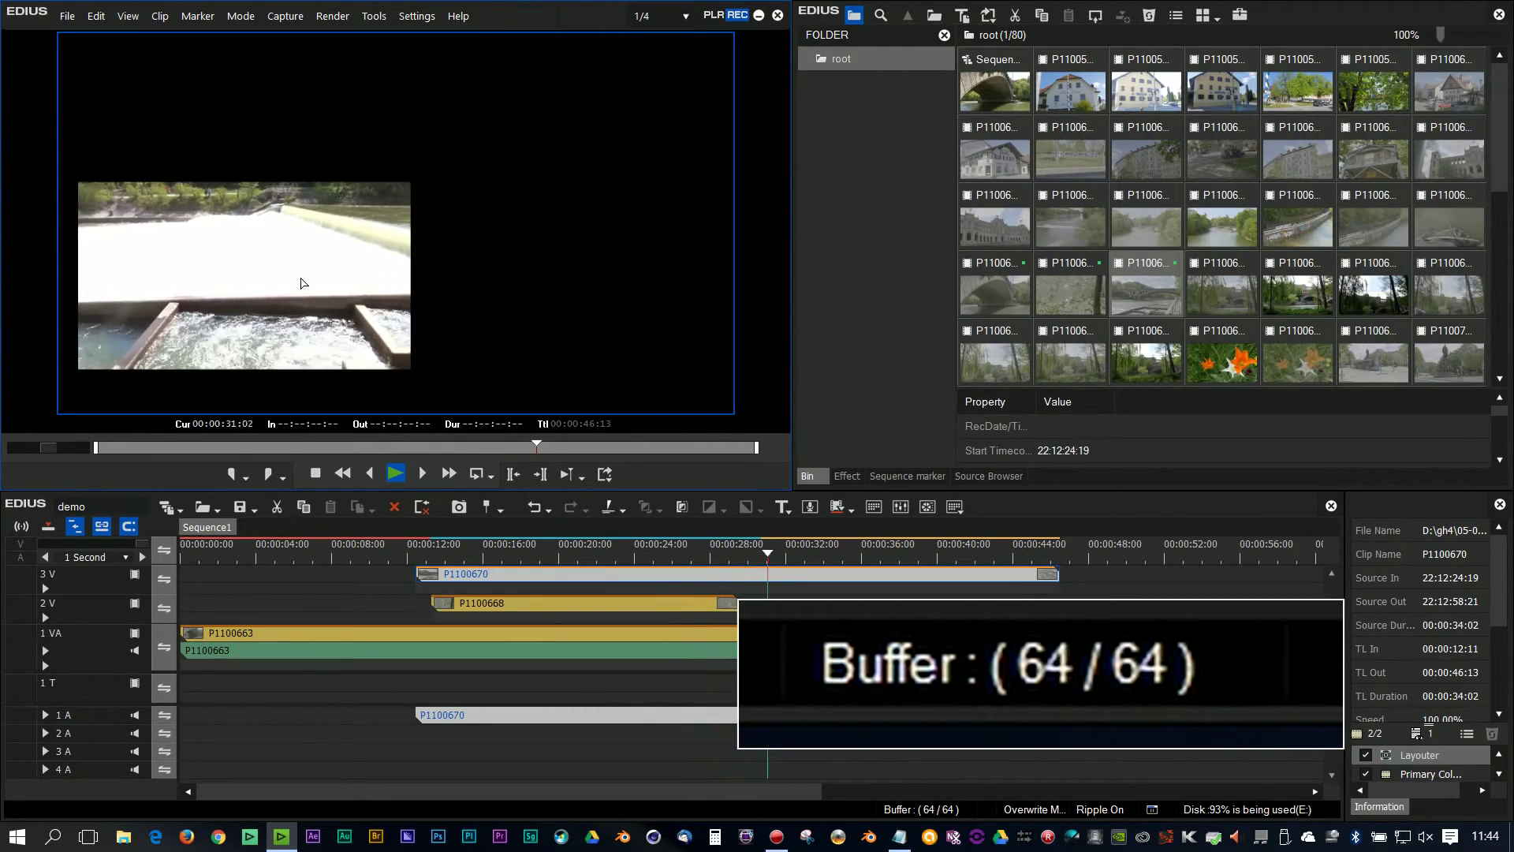
Stop playback and scrub the composite to about 00:00:18:11 with both insets visible.
{"action": "left_click", "coordinate": [400, 557]}
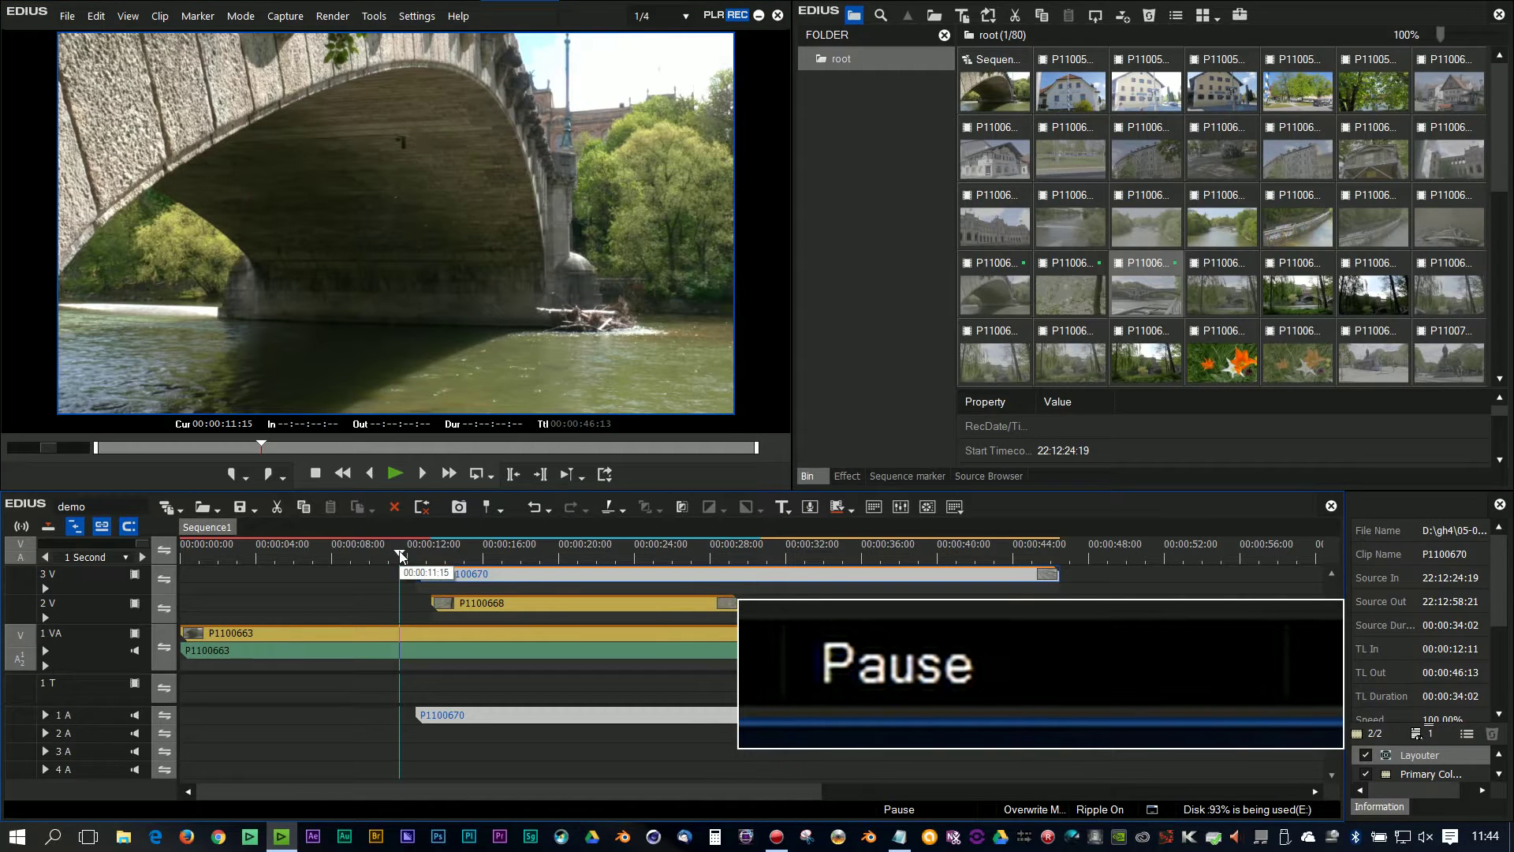
{"action": "left_click_drag", "start_coordinate": [400, 556], "coordinate": [457, 598]}
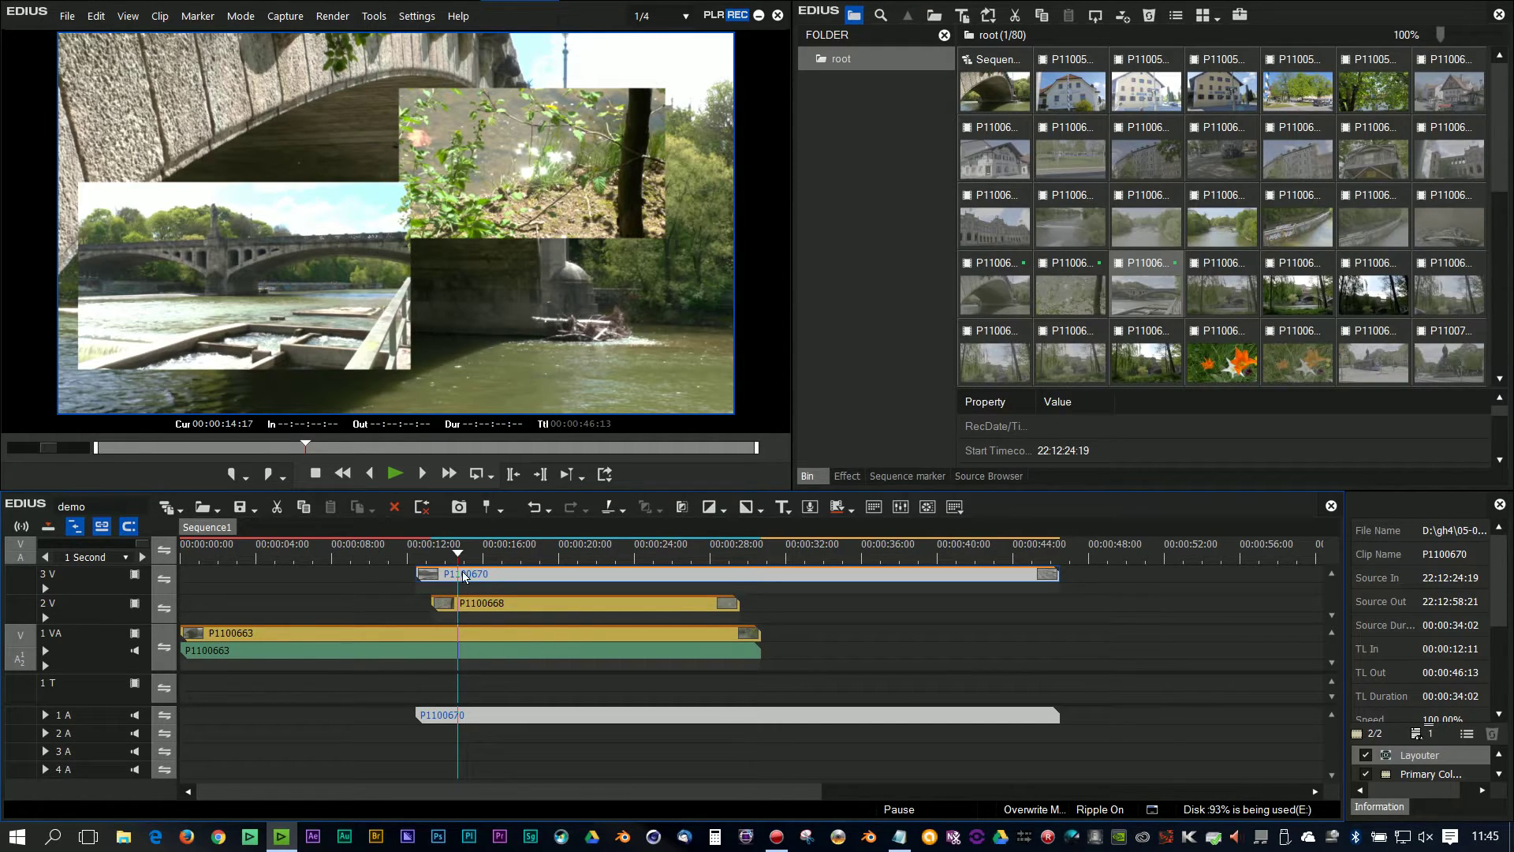
{"action": "left_click_drag", "start_coordinate": [459, 553], "coordinate": [521, 598]}
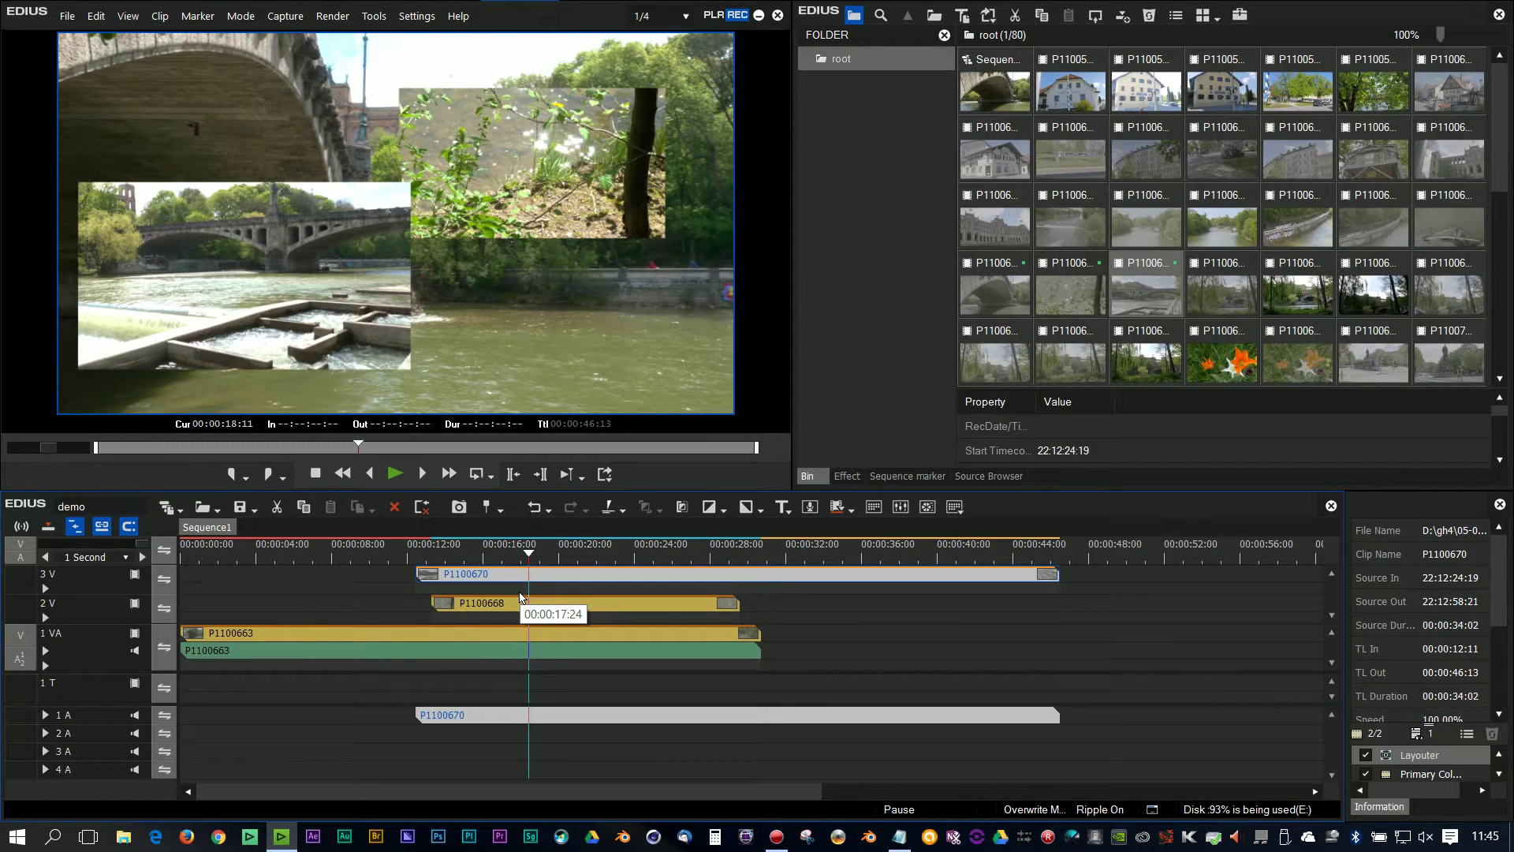
Set the player preview to Full resolution and play the three-layer composite from about 11 seconds.
{"action": "left_click", "coordinate": [685, 17]}
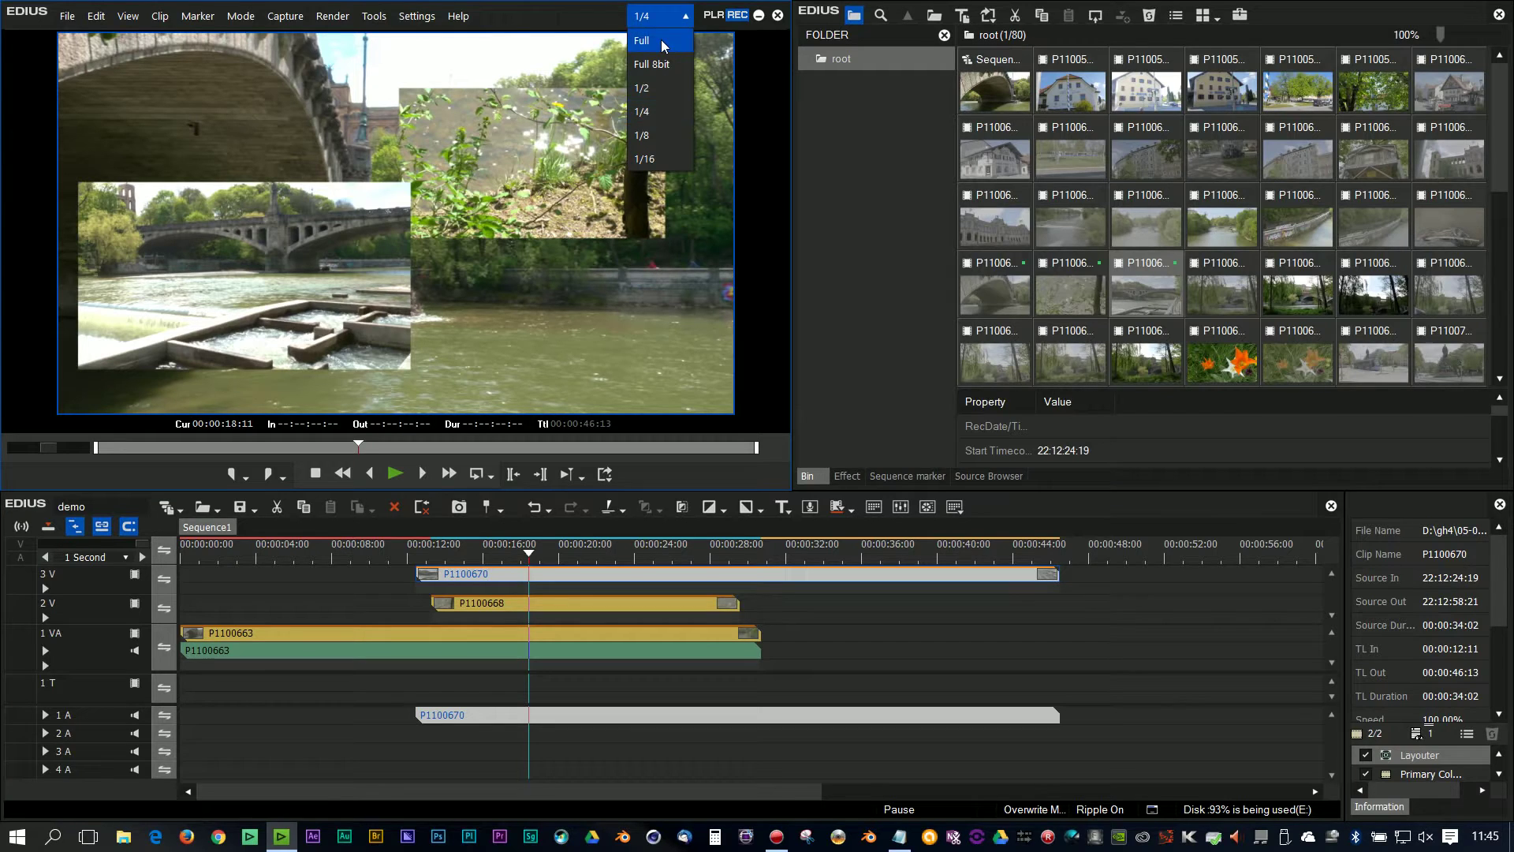
{"action": "left_click", "coordinate": [663, 41]}
{"action": "left_click_drag", "start_coordinate": [516, 569], "coordinate": [601, 596]}
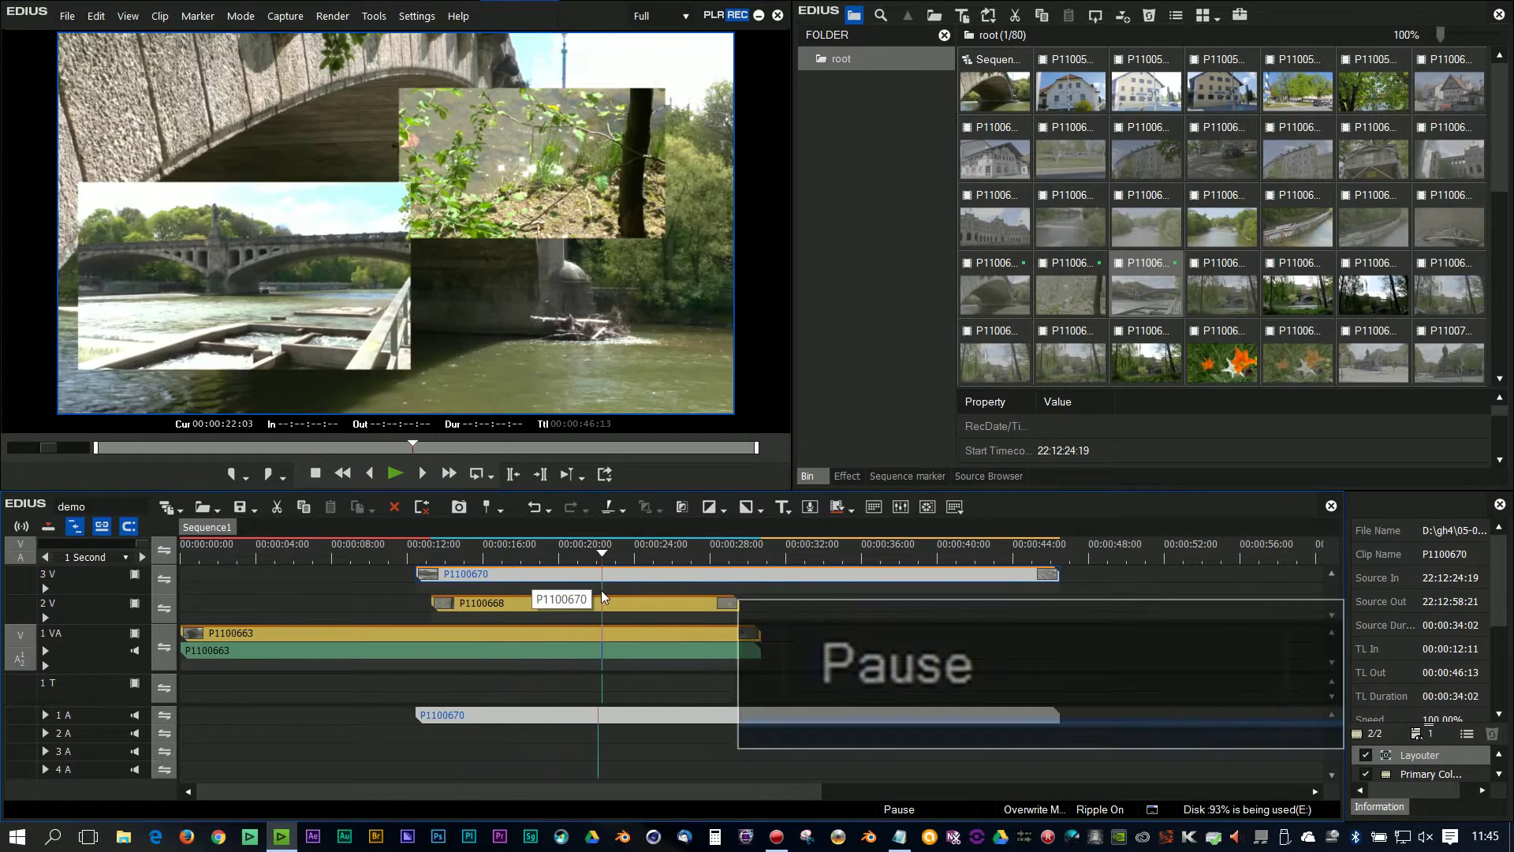
{"action": "left_click", "coordinate": [388, 552]}
{"action": "left_click", "coordinate": [395, 473]}
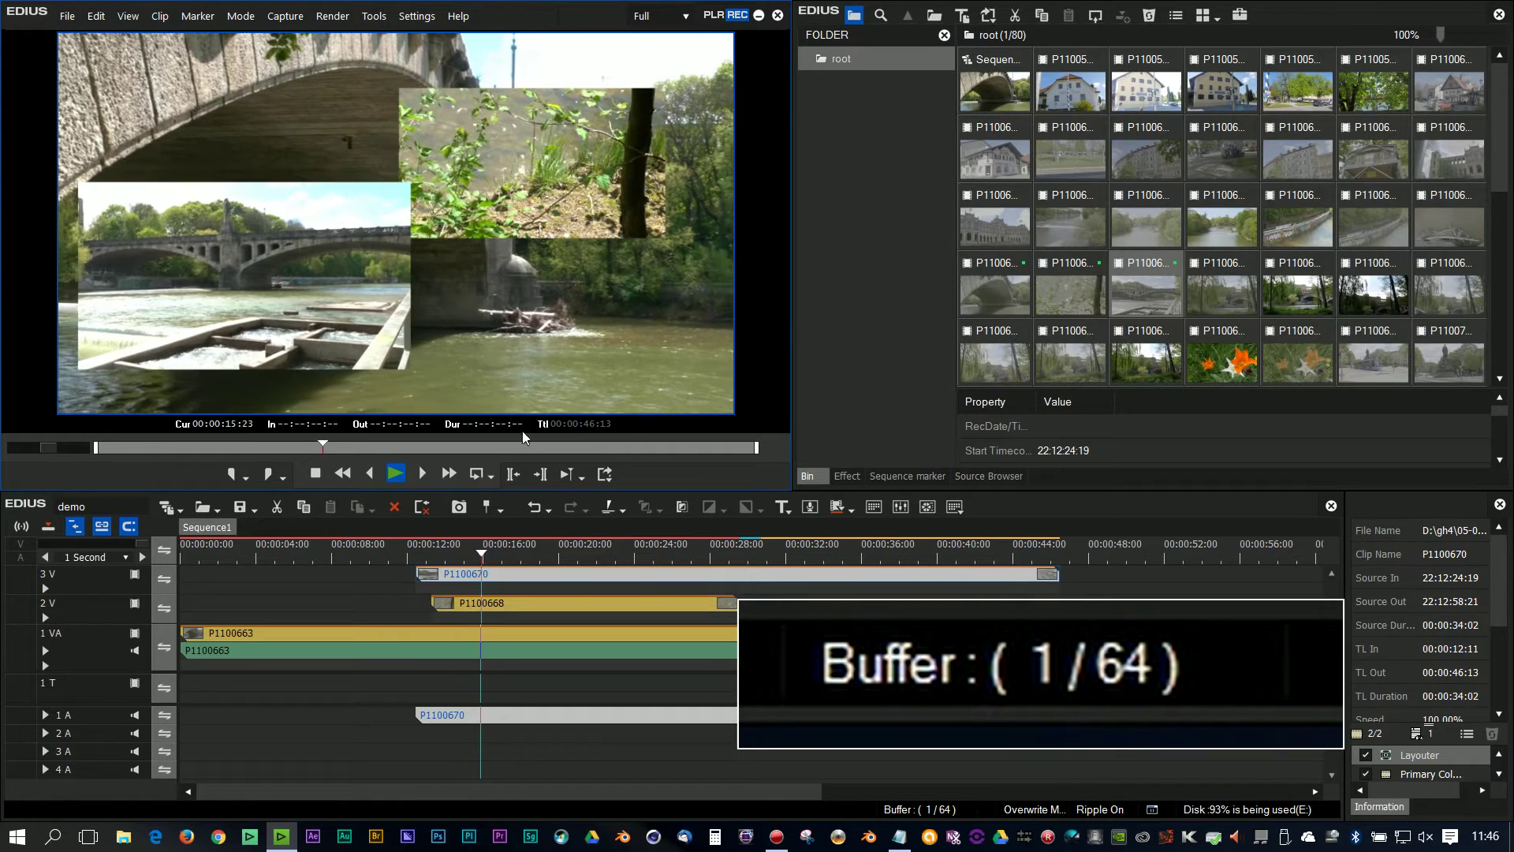
Stop playback and run Render and Add to Timeline on Sequence1's layered section.
{"action": "left_click", "coordinate": [504, 557]}
{"action": "left_click", "coordinate": [329, 17]}
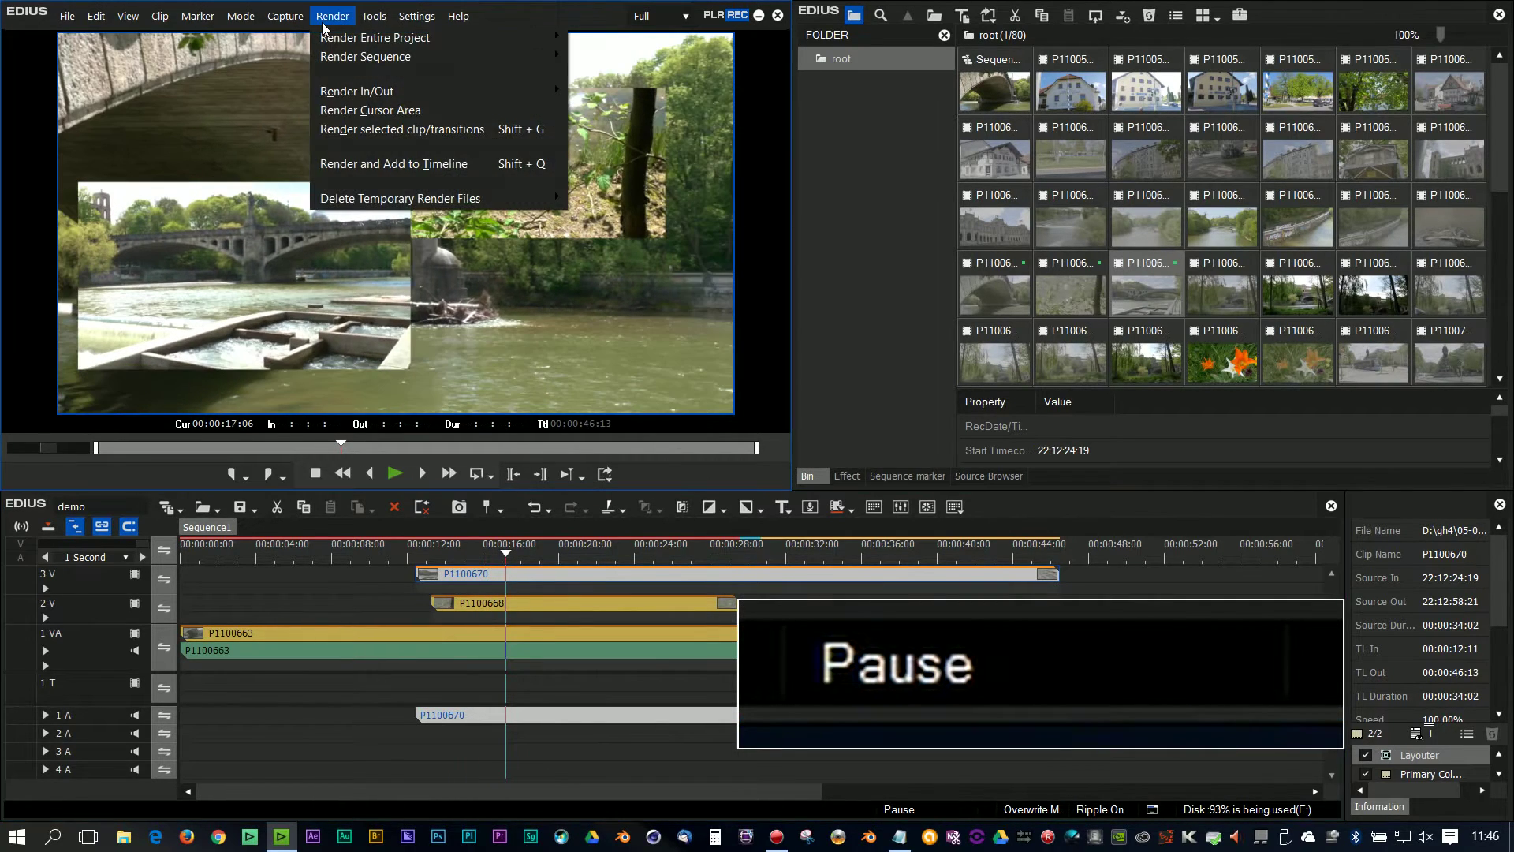
{"action": "left_click", "coordinate": [368, 166]}
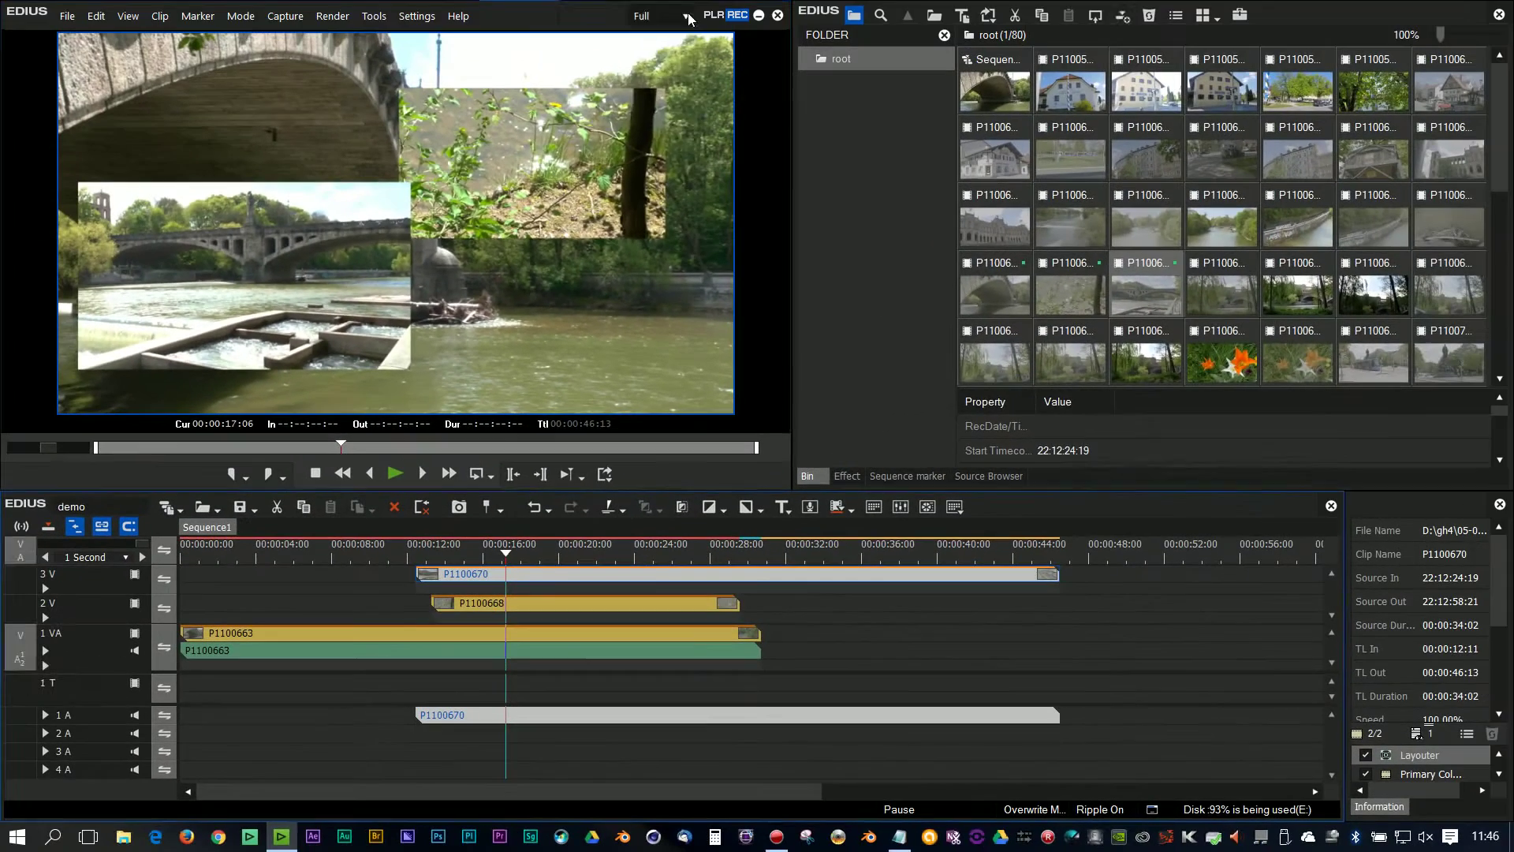
Switch the preview resolution to 1/8 and play the composite from about 12 seconds, then stop.
{"action": "left_click", "coordinate": [686, 17]}
{"action": "left_click", "coordinate": [642, 135]}
{"action": "left_click_drag", "start_coordinate": [475, 536], "coordinate": [413, 544]}
{"action": "left_click", "coordinate": [395, 474]}
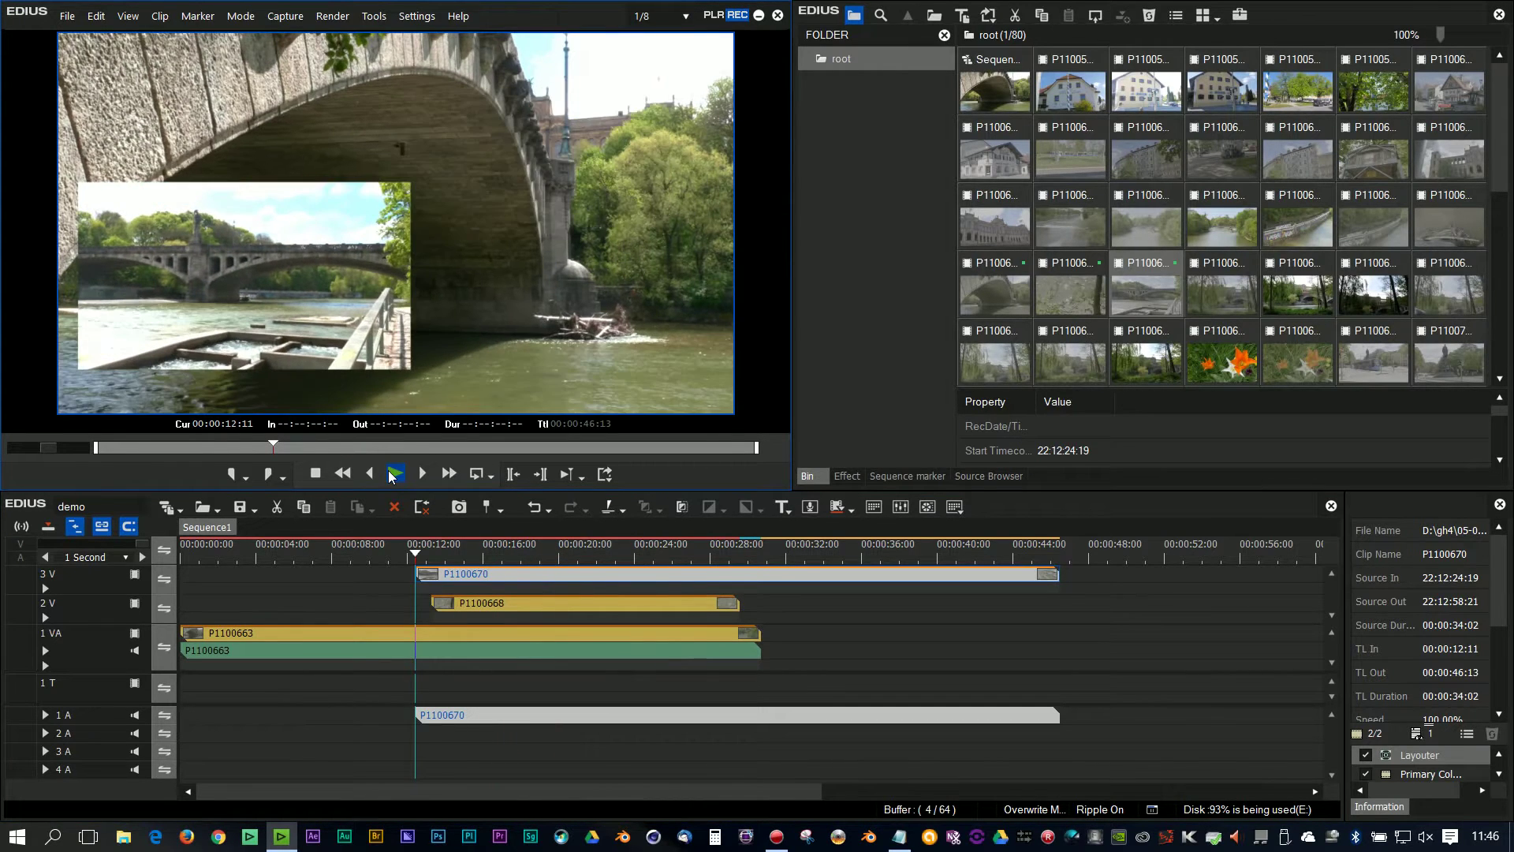
{"action": "left_click", "coordinate": [394, 474]}
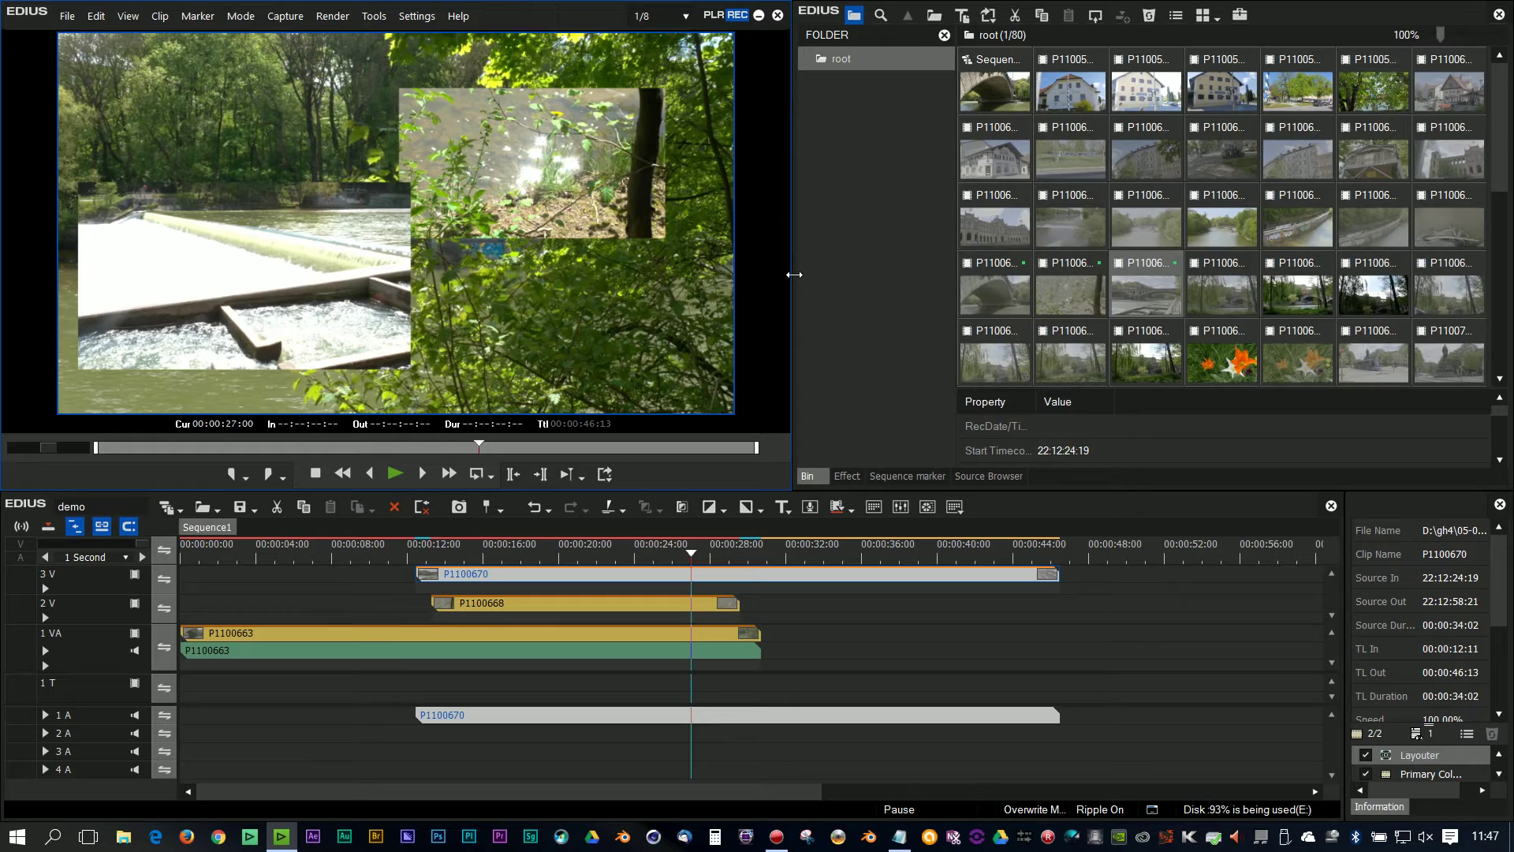
{"action": "left_click", "coordinate": [417, 15]}
{"action": "left_click", "coordinate": [424, 59]}
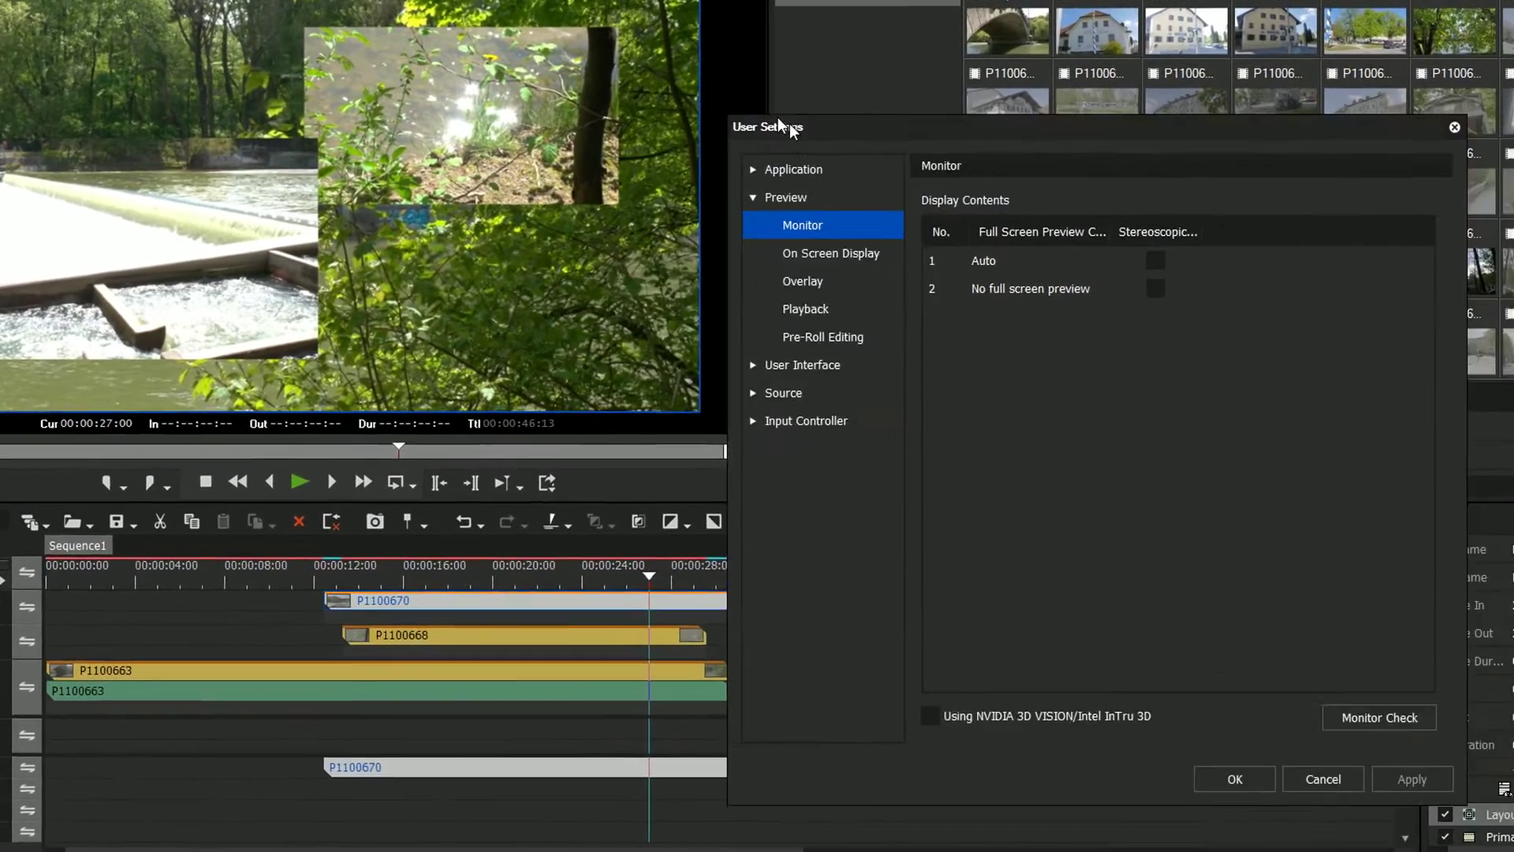
{"action": "left_click", "coordinate": [794, 168]}
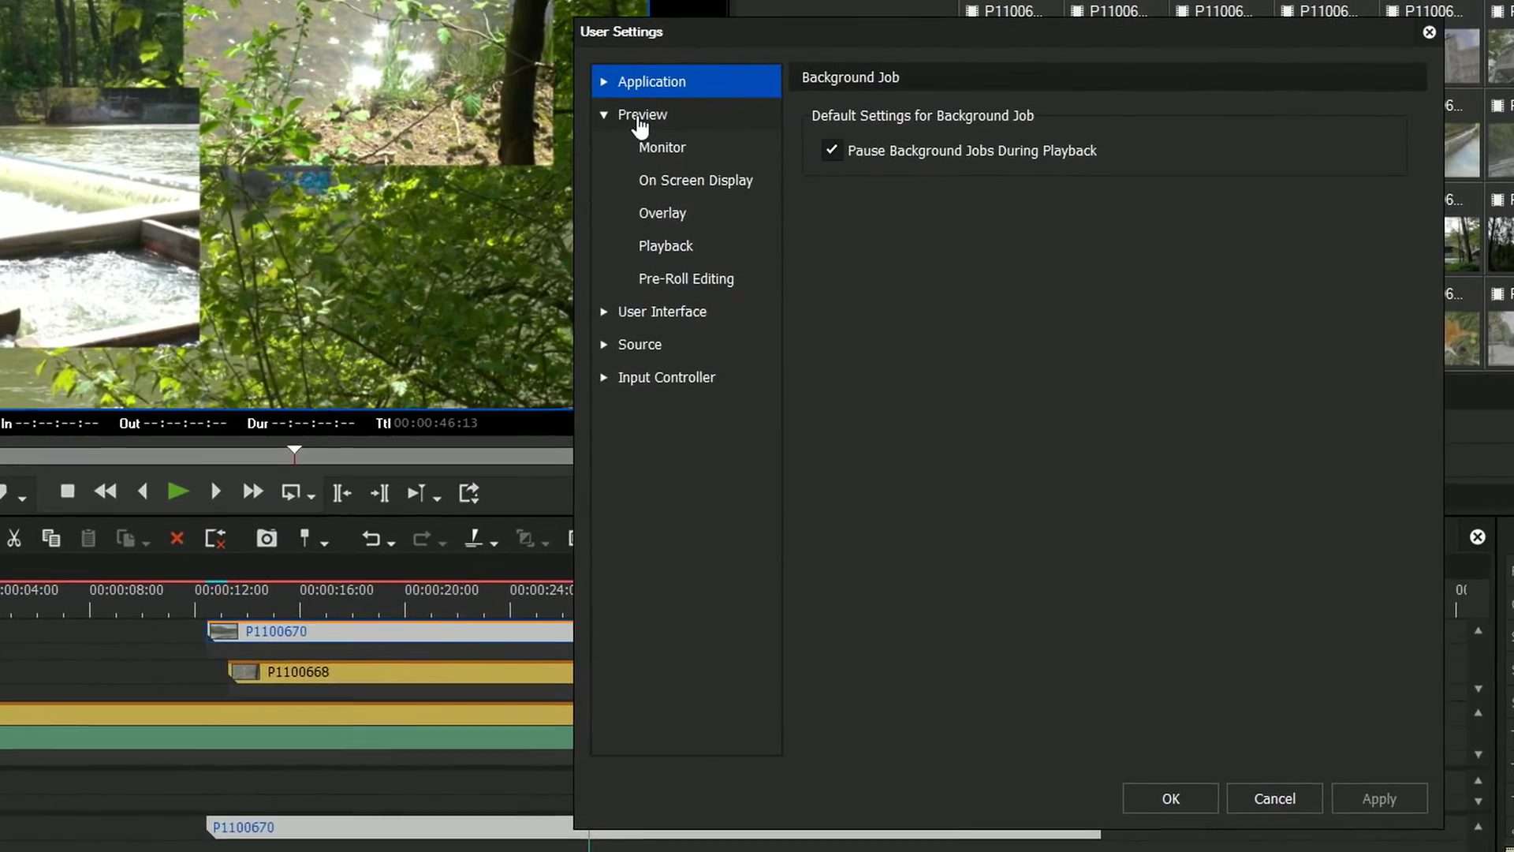
{"action": "left_click", "coordinate": [676, 251]}
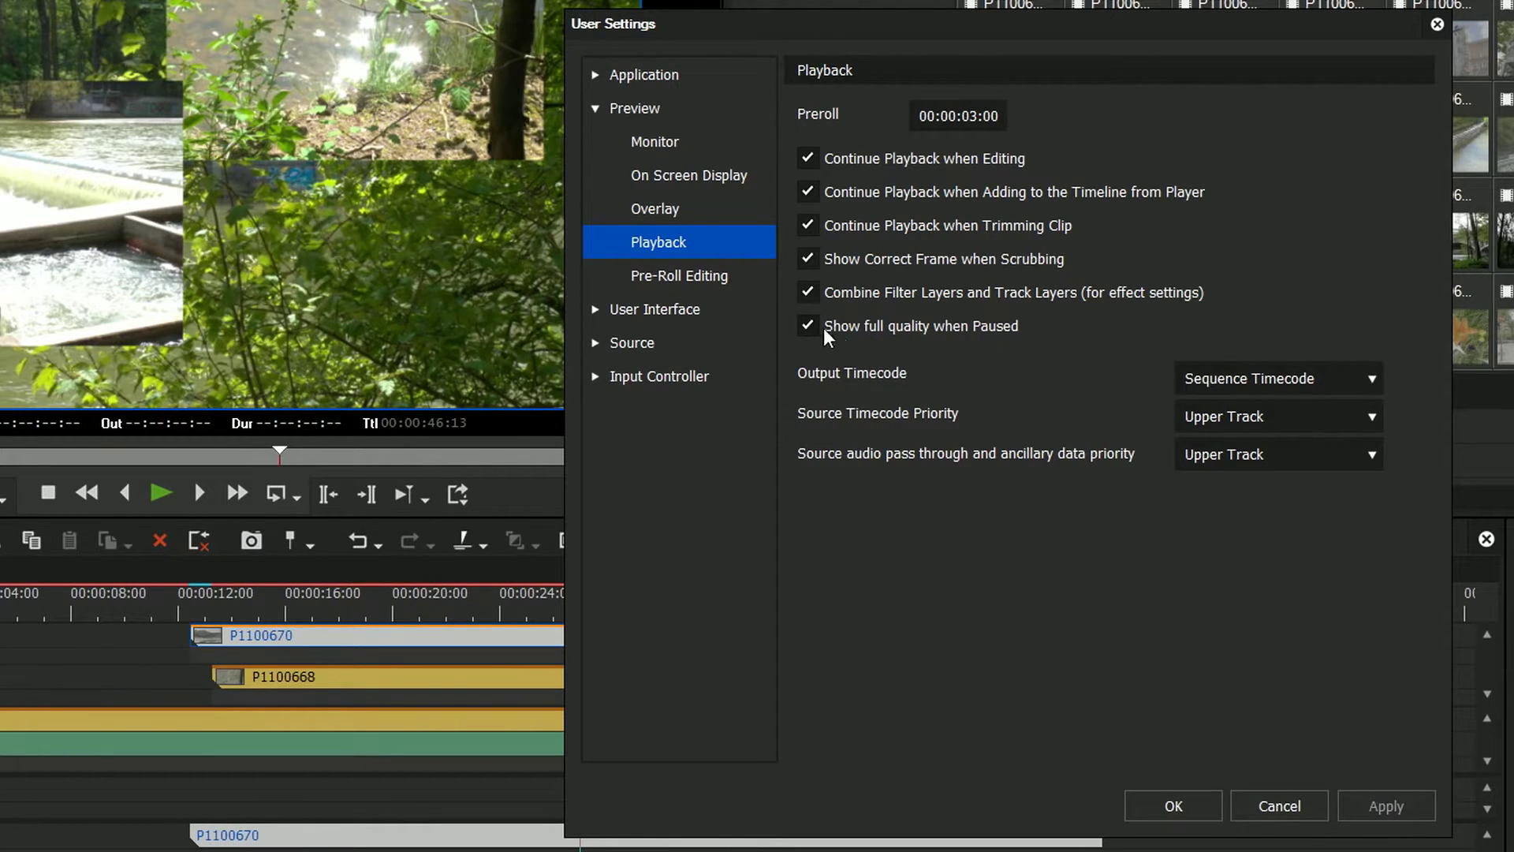
{"action": "left_click", "coordinate": [1172, 805]}
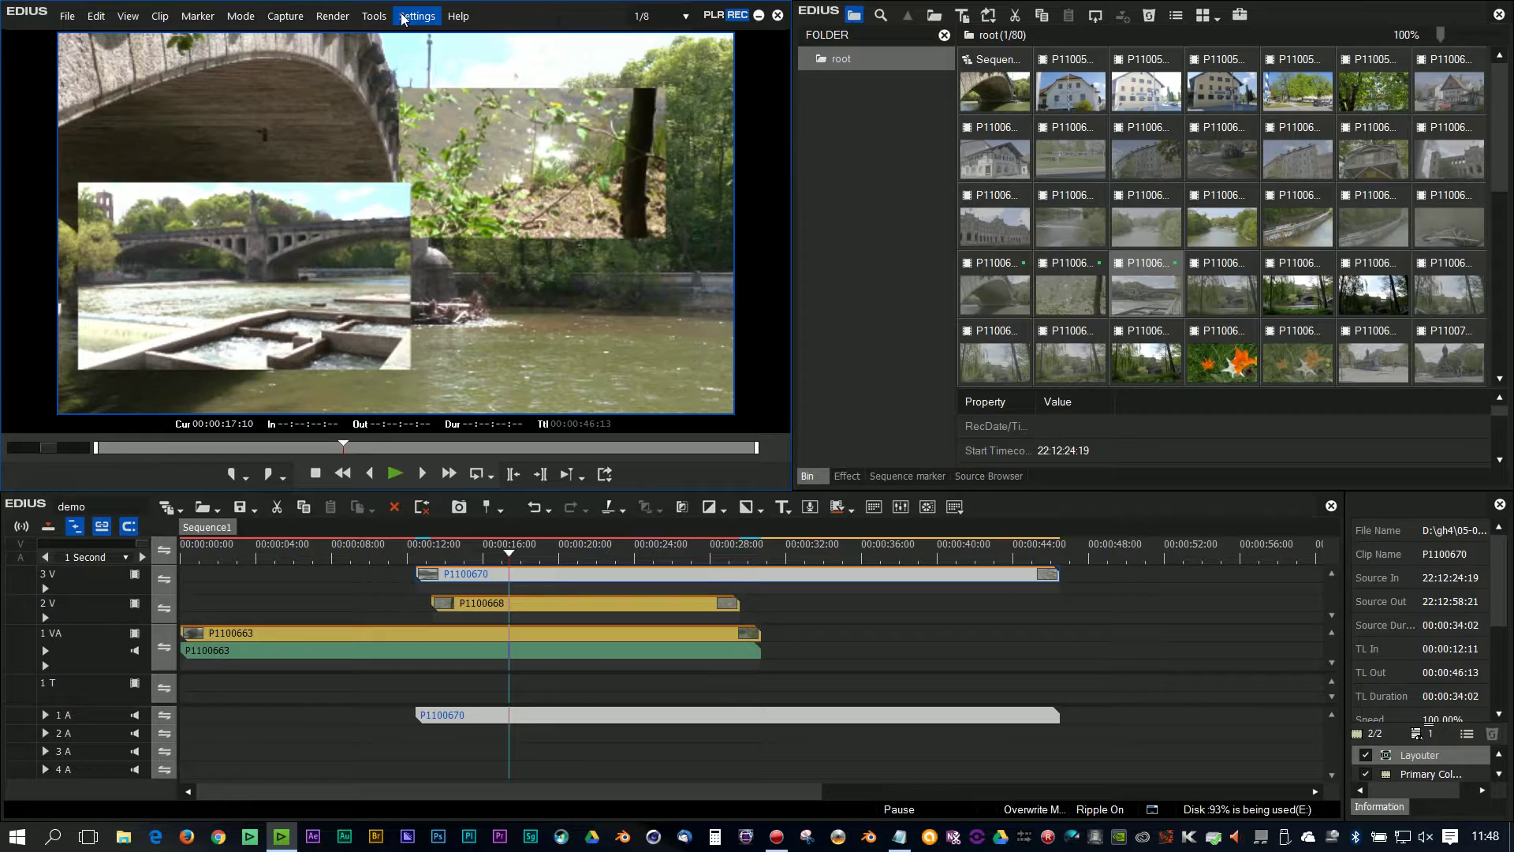
{"action": "left_click", "coordinate": [402, 16]}
{"action": "left_click", "coordinate": [417, 55]}
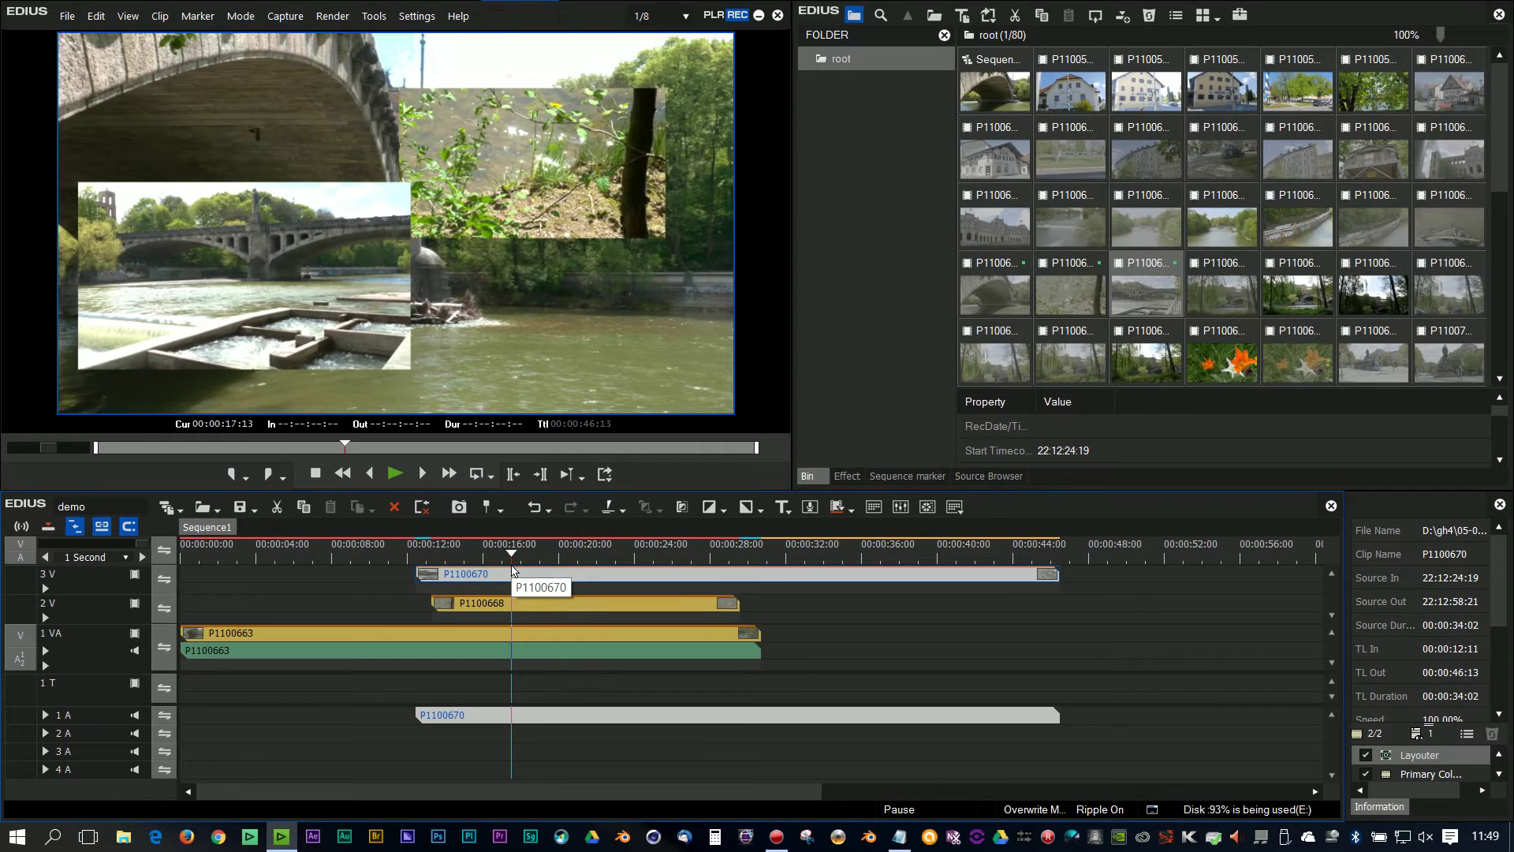
{"action": "mouse_move", "coordinate": [512, 569]}
{"action": "left_mouse_down"}
{"action": "mouse_move", "coordinate": [576, 562]}
{"action": "mouse_move", "coordinate": [528, 564]}
{"action": "left_mouse_up"}
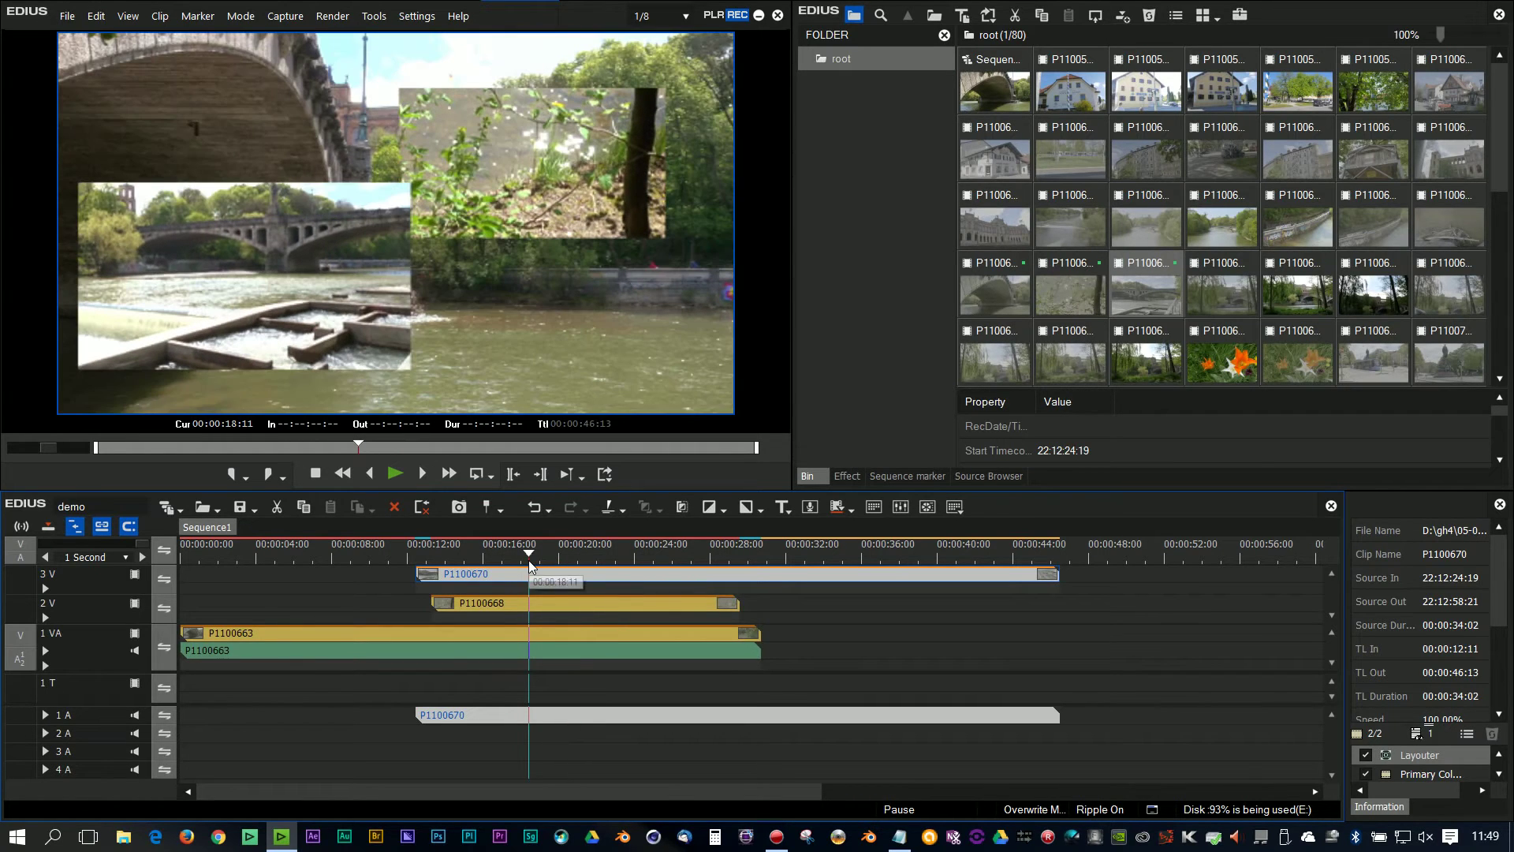